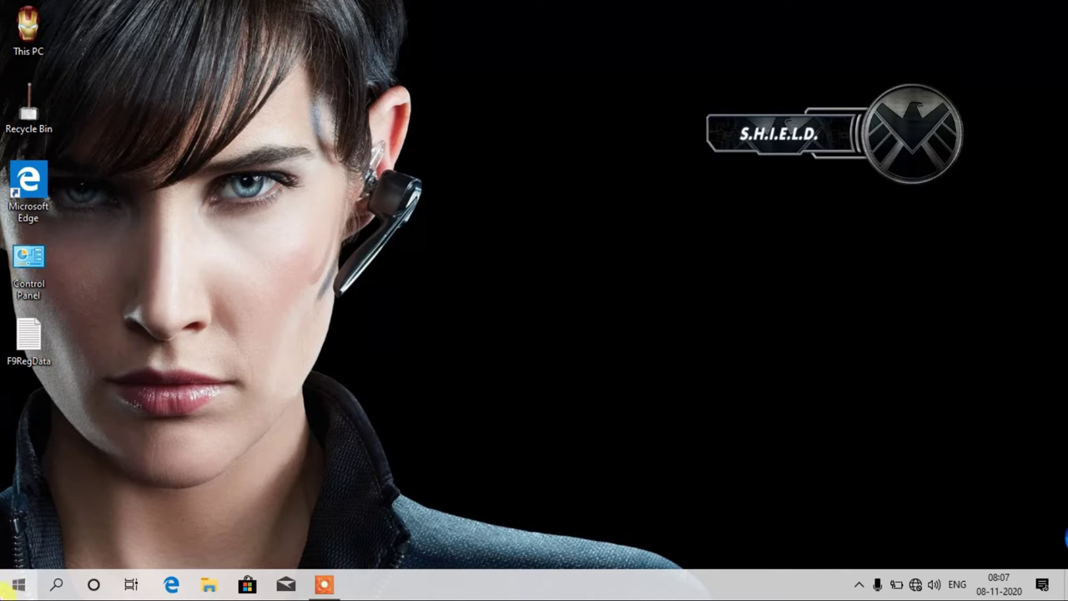
Launch Adobe Photoshop 7.0, dismiss the registration dialog and decline customizing the color settings.
click(13, 586)
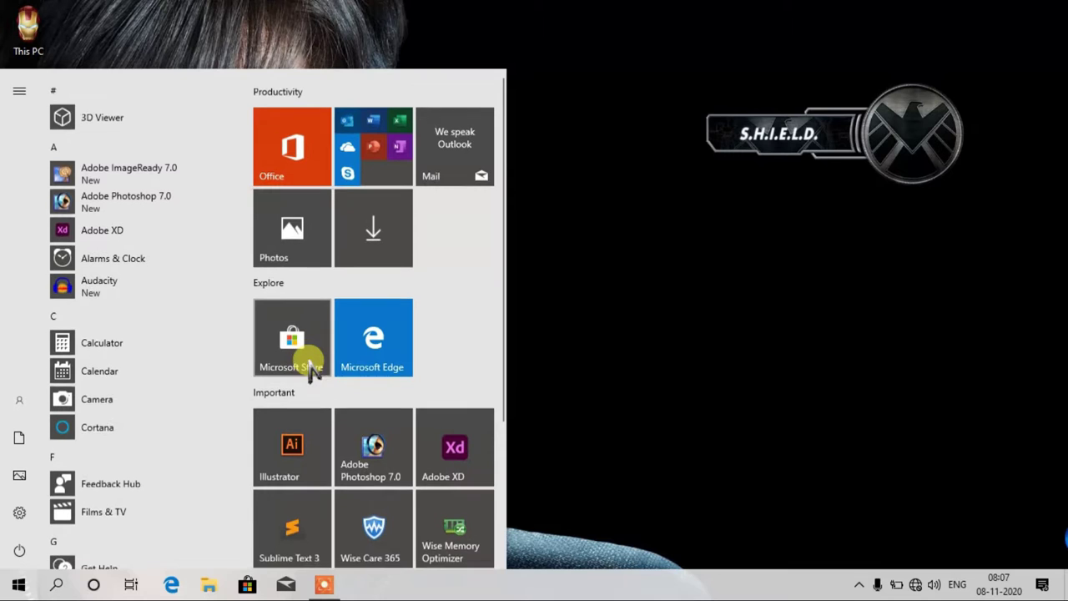
click(373, 444)
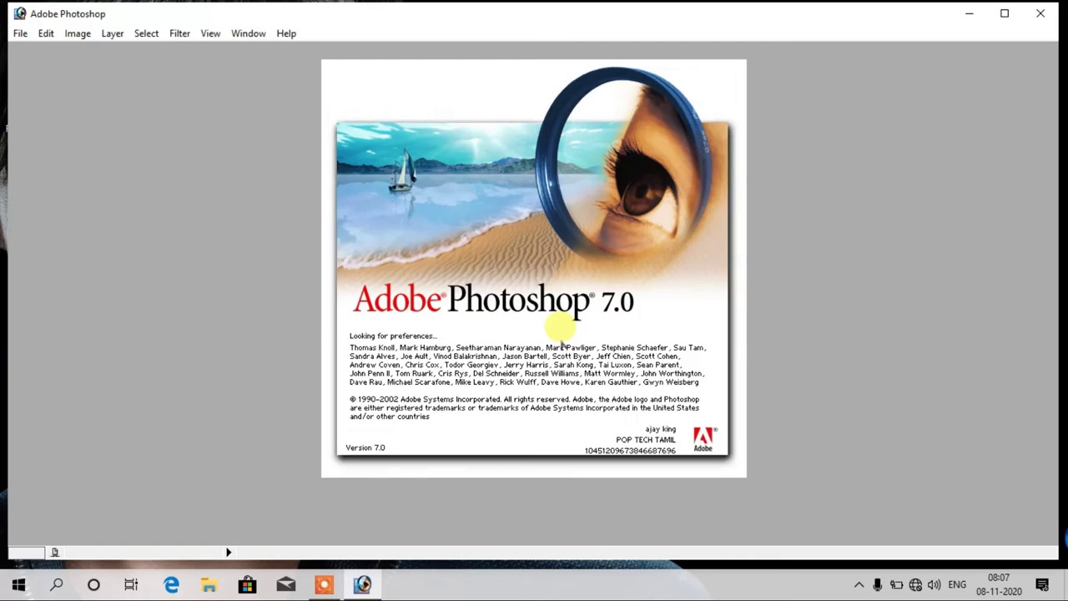
key(Return)
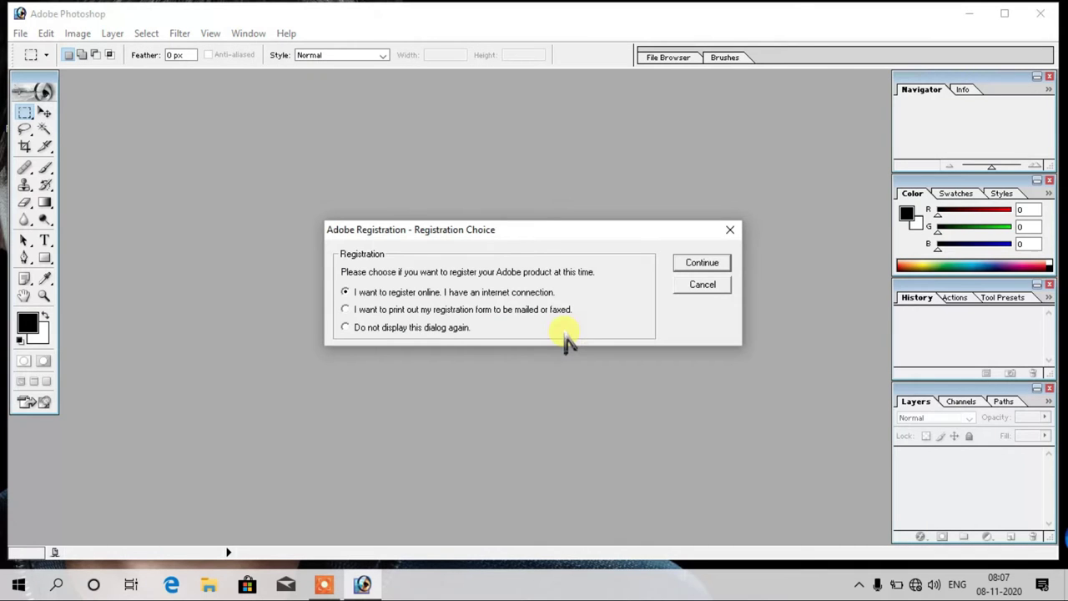
click(730, 230)
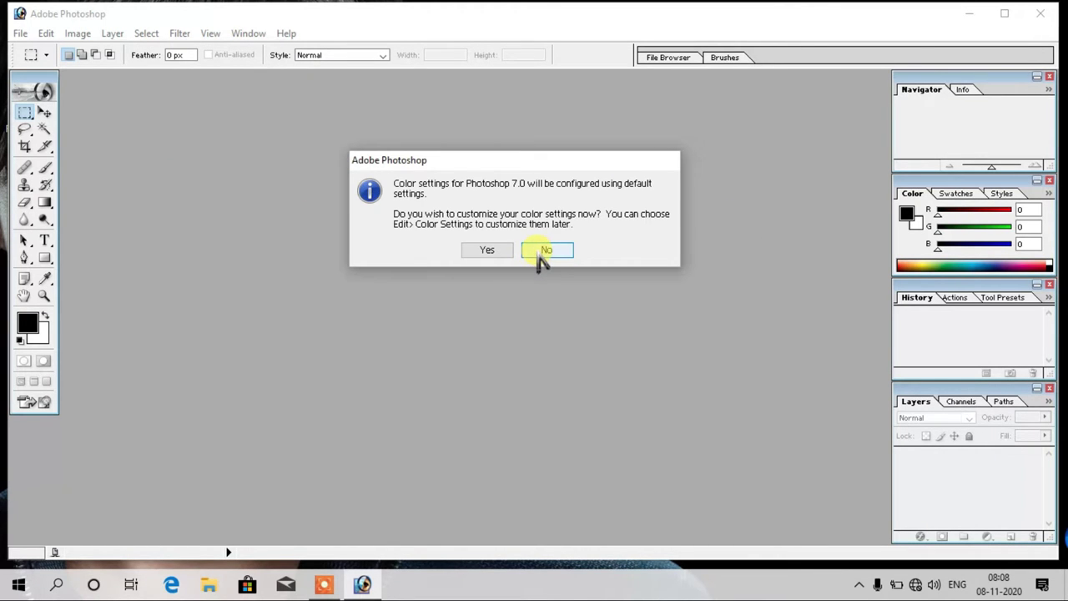
click(538, 250)
Start a new document with width and height measured in inches and resolution in pixels/inch.
click(18, 34)
click(39, 52)
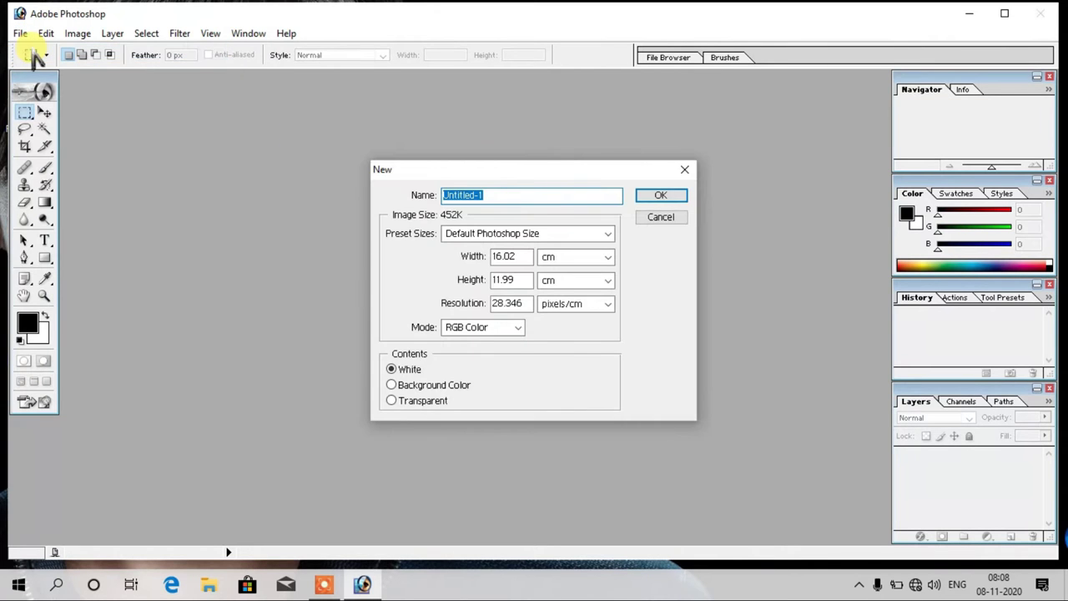
click(572, 259)
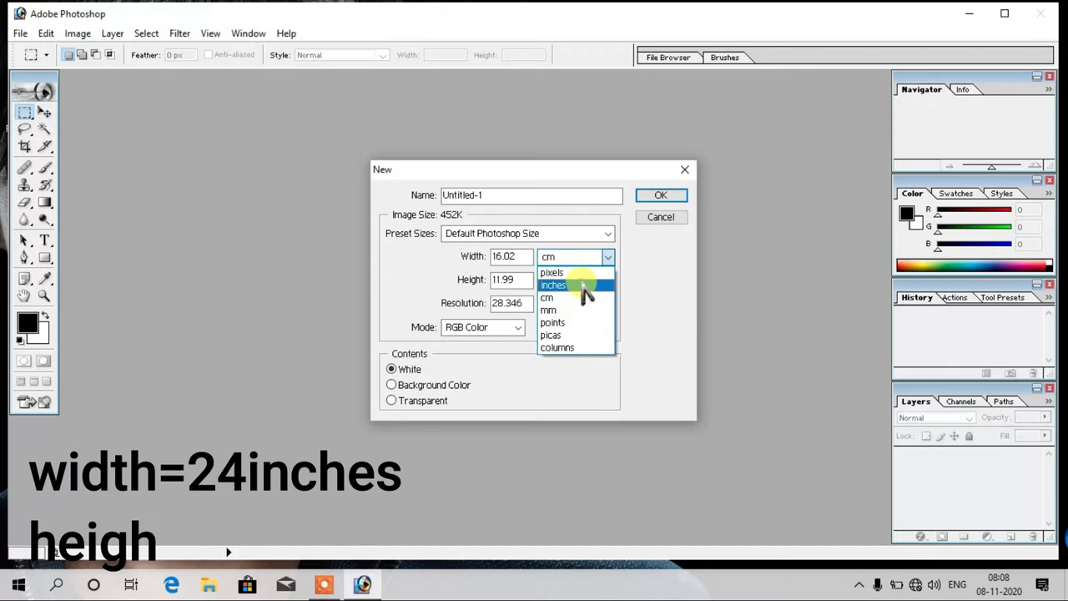
click(569, 287)
click(587, 282)
click(572, 306)
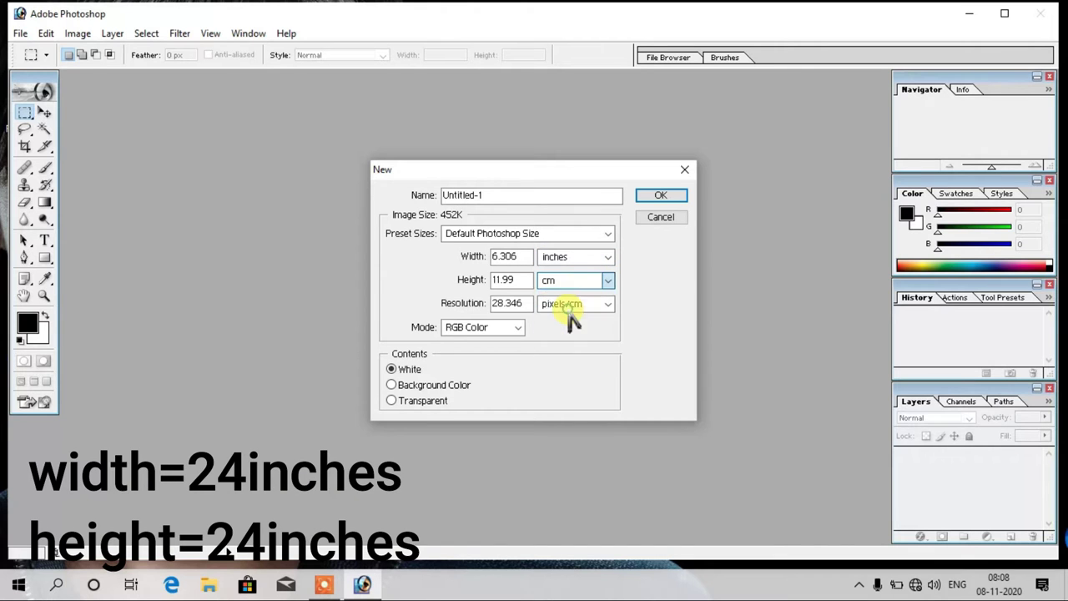
click(576, 309)
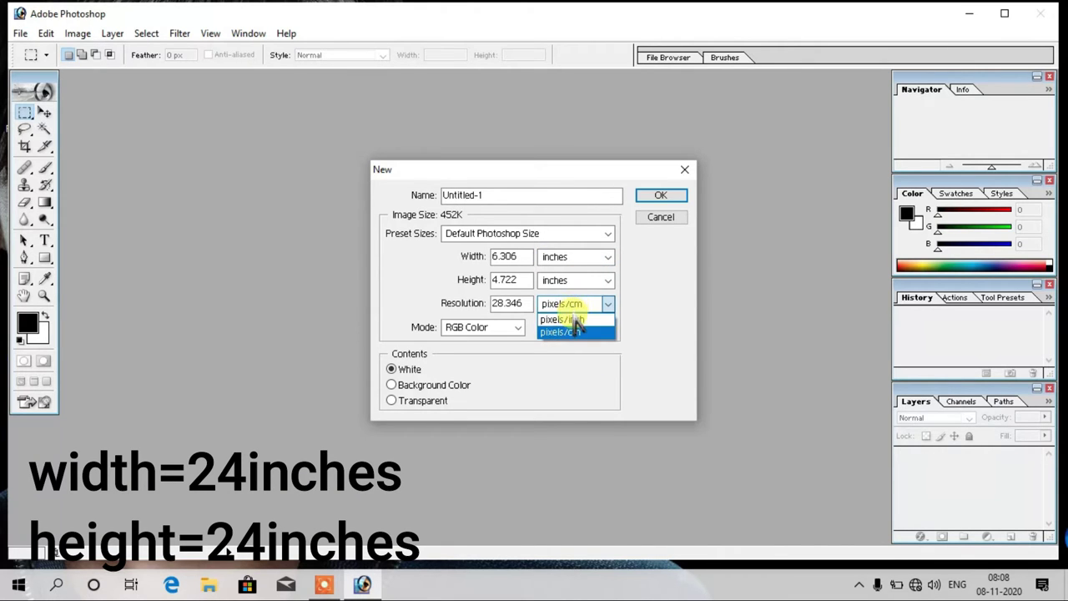
click(573, 331)
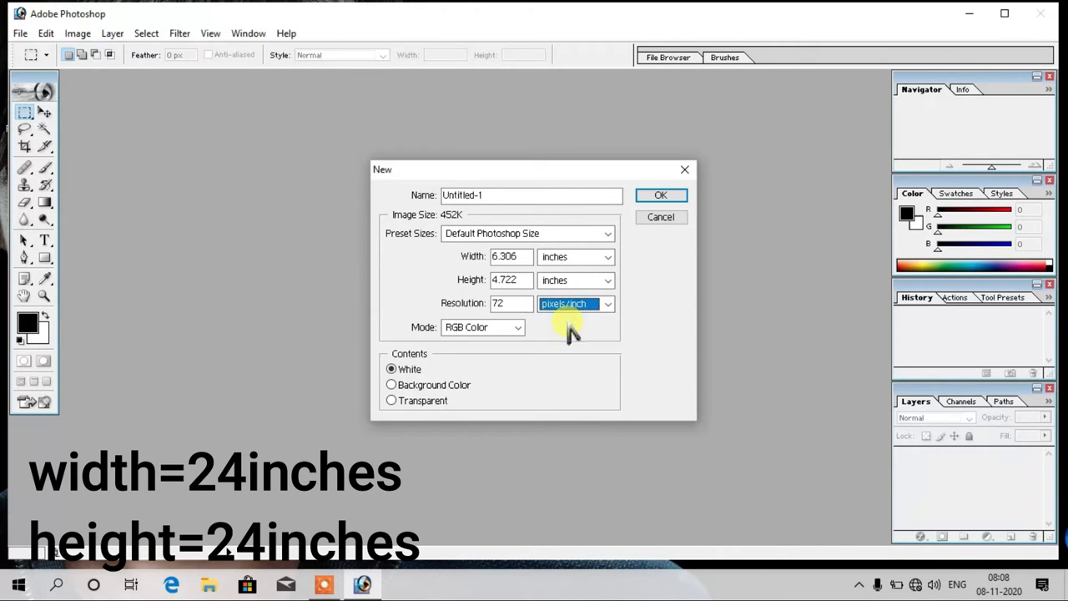
Create the new document with a width of 24 inches, height of 24 inches and resolution of 100 pixels/inch.
click(518, 252)
key(BackSpace)
key(BackSpace)
key(BackSpace)
key(BackSpace)
key(BackSpace)
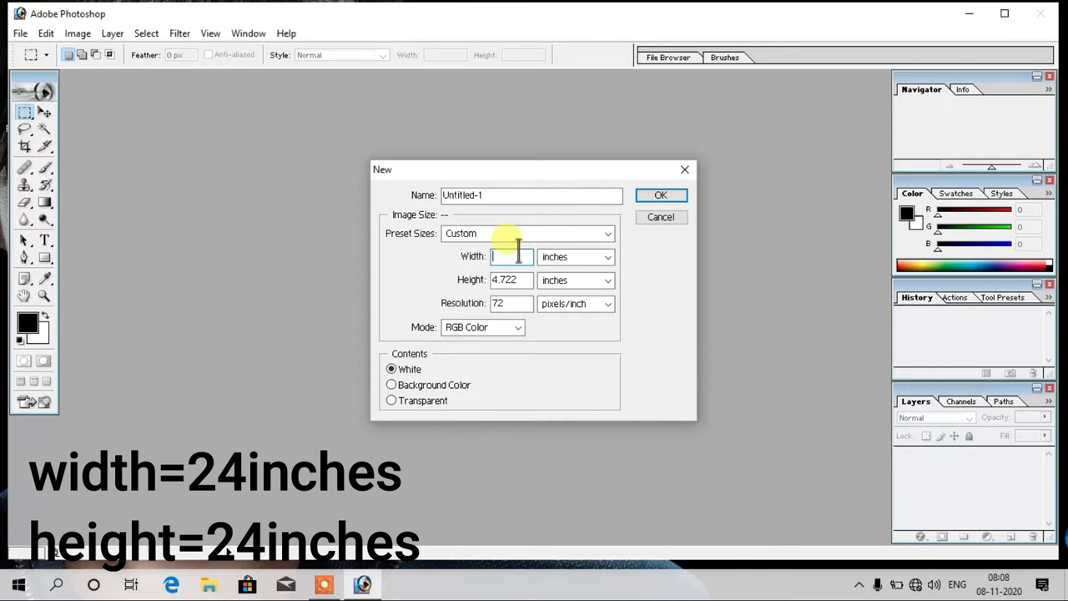
text(24)
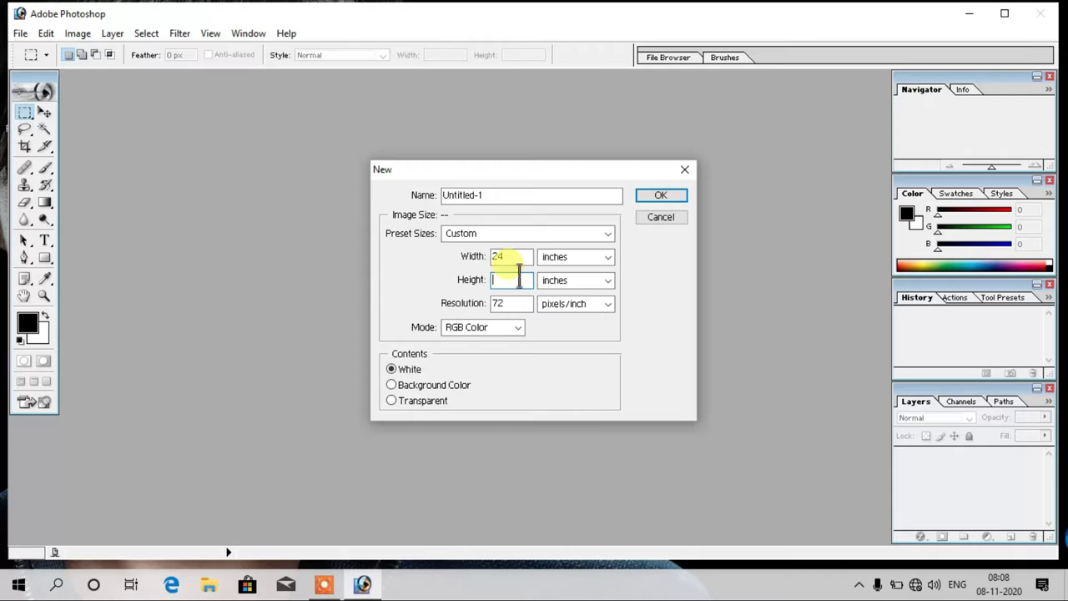
click(505, 282)
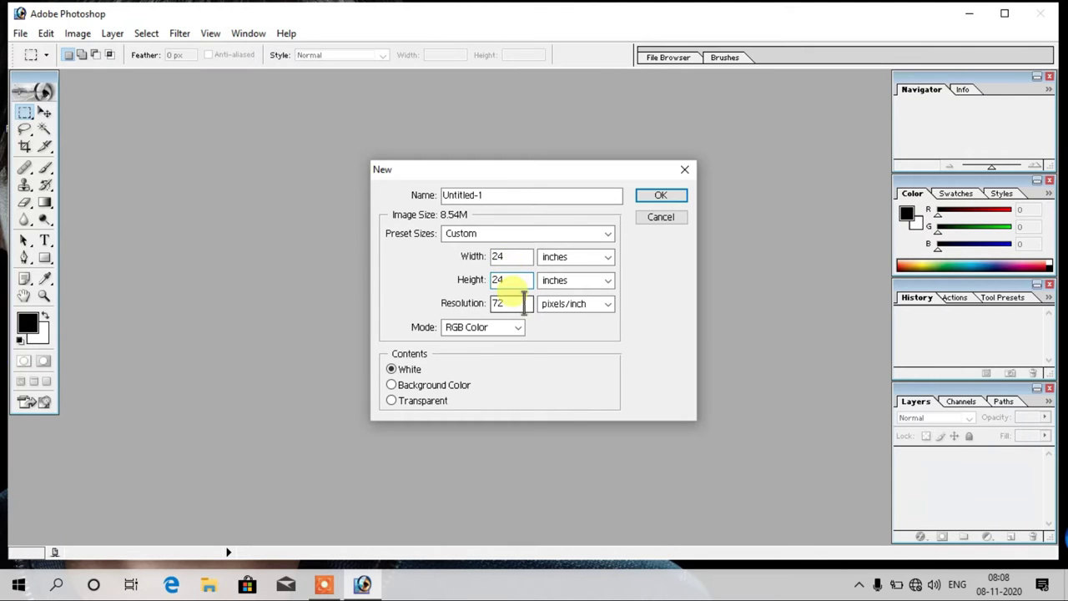
text(100)
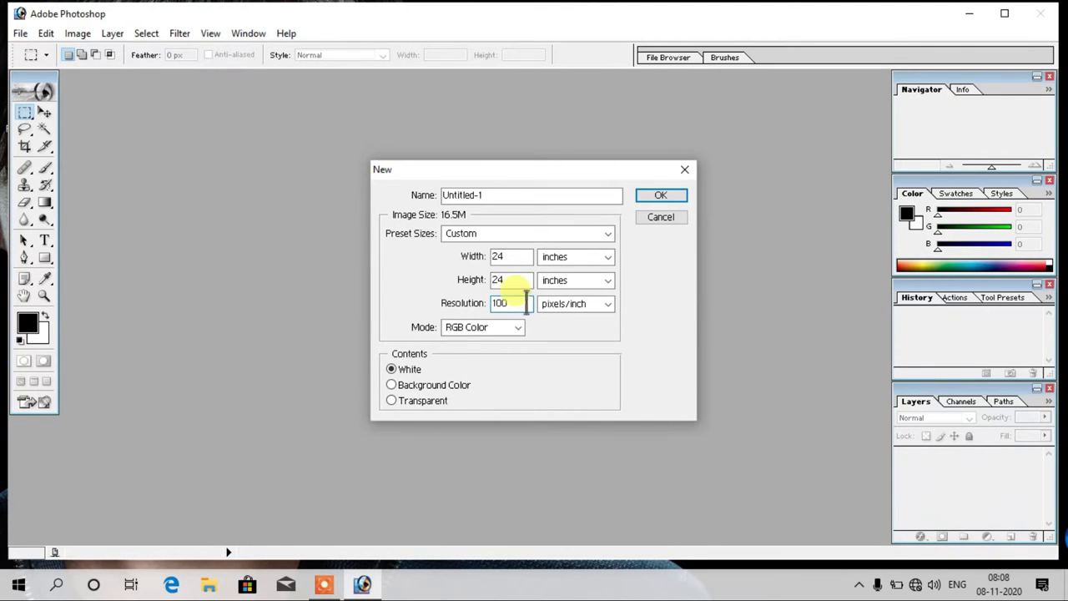
click(659, 196)
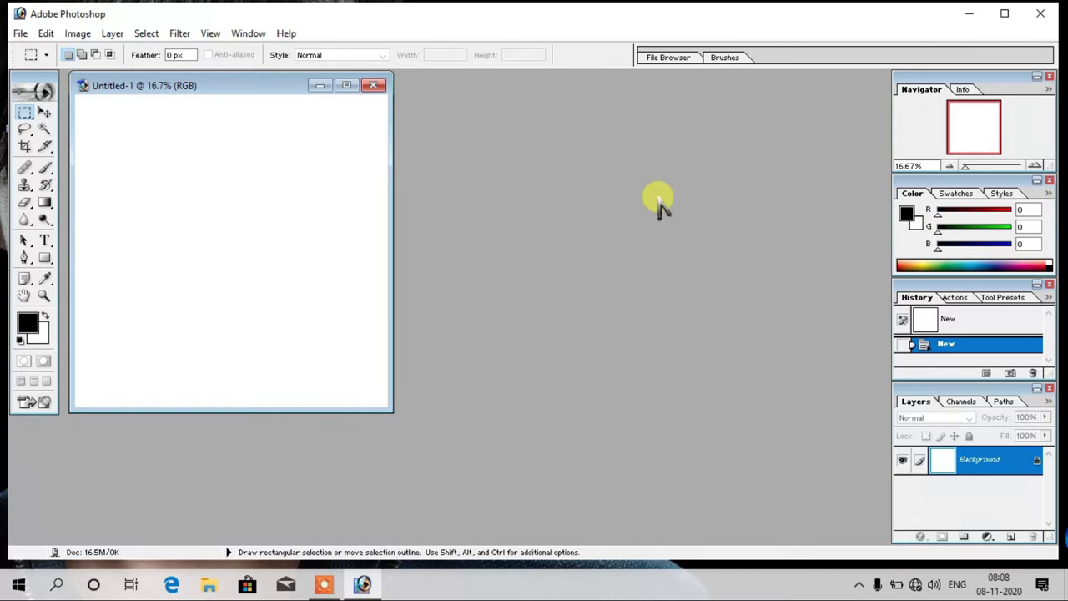
Make white the foreground and black the background color, and marquee a square slightly under half the canvas width, above the canvas center.
click(347, 86)
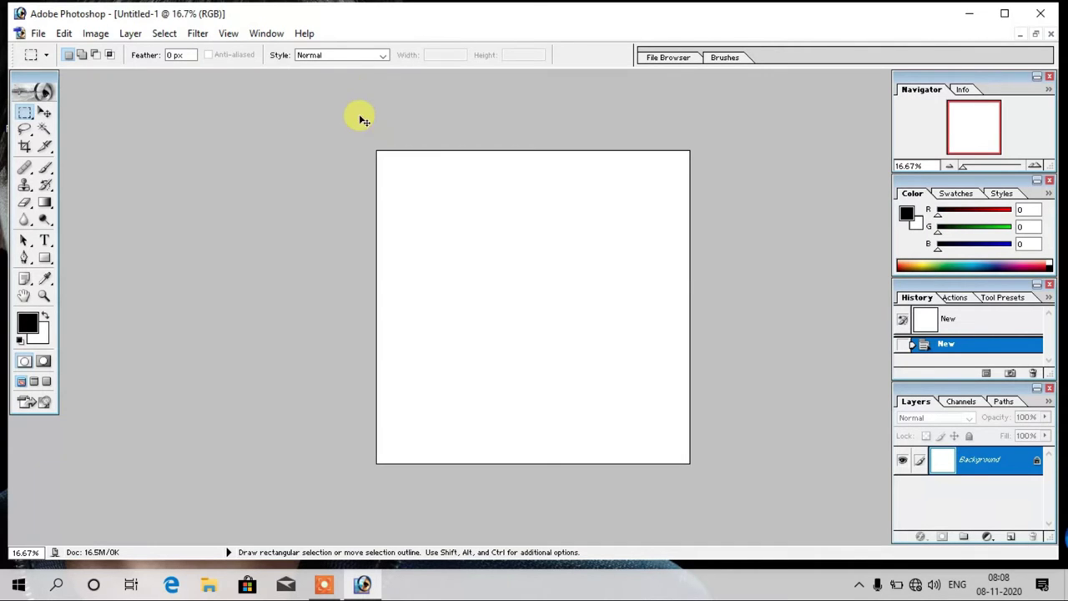
key(ctrl+plus)
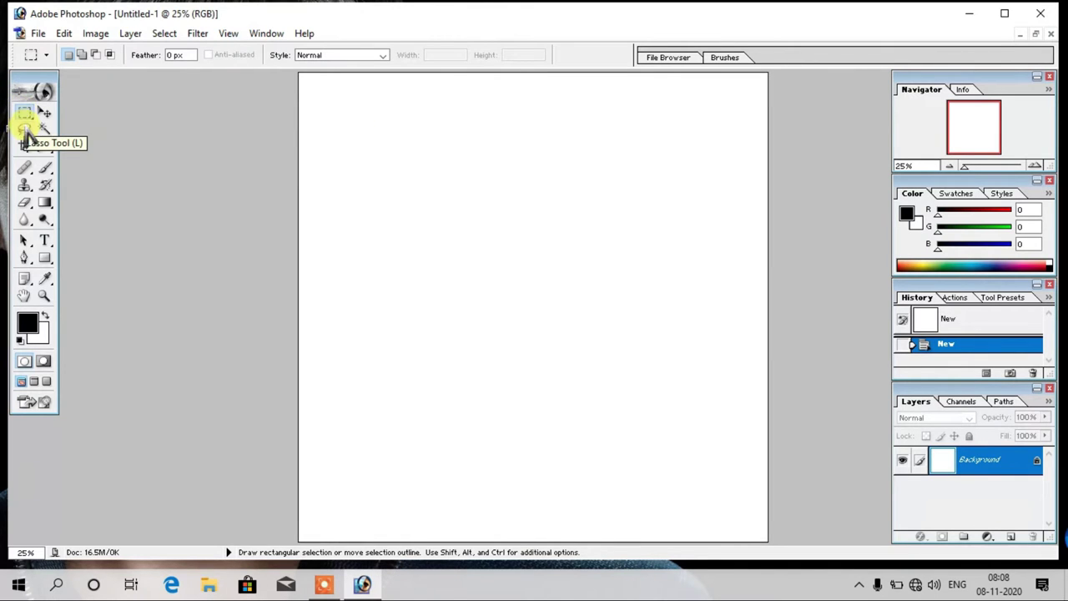
click(46, 205)
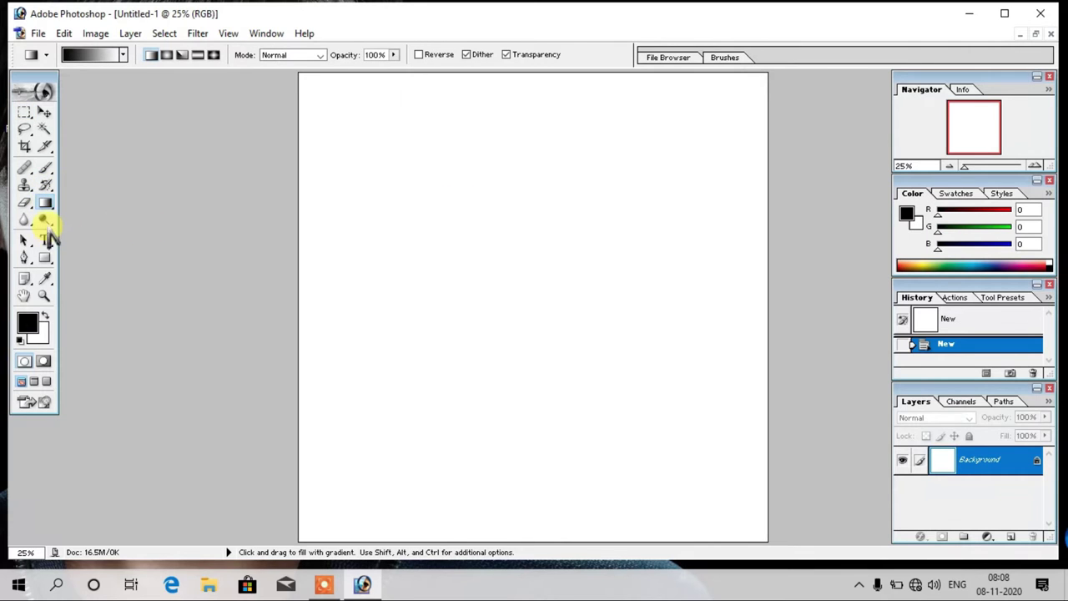
click(25, 112)
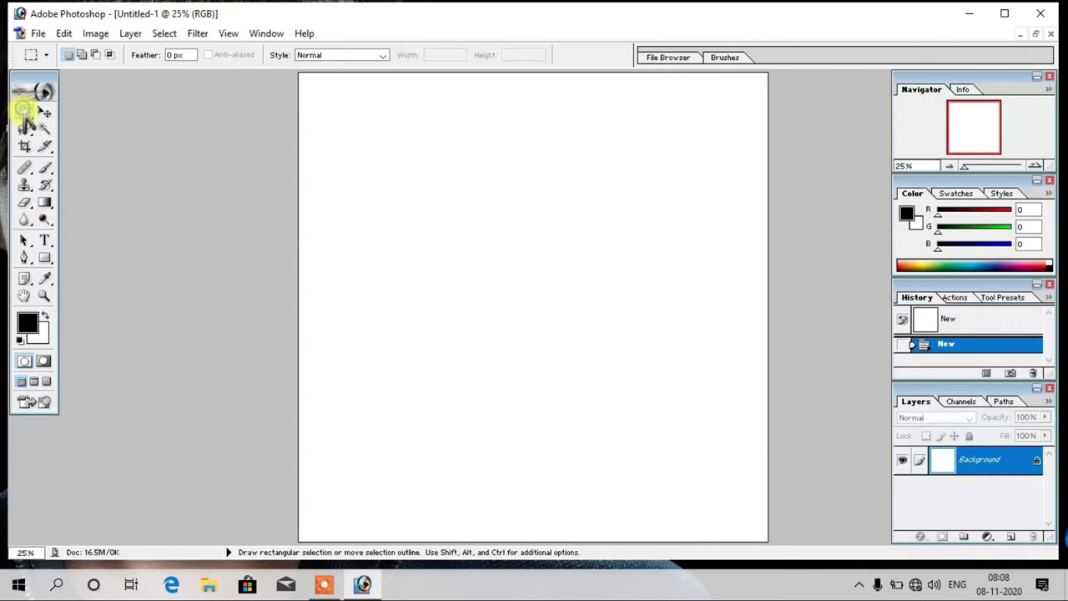
click(46, 316)
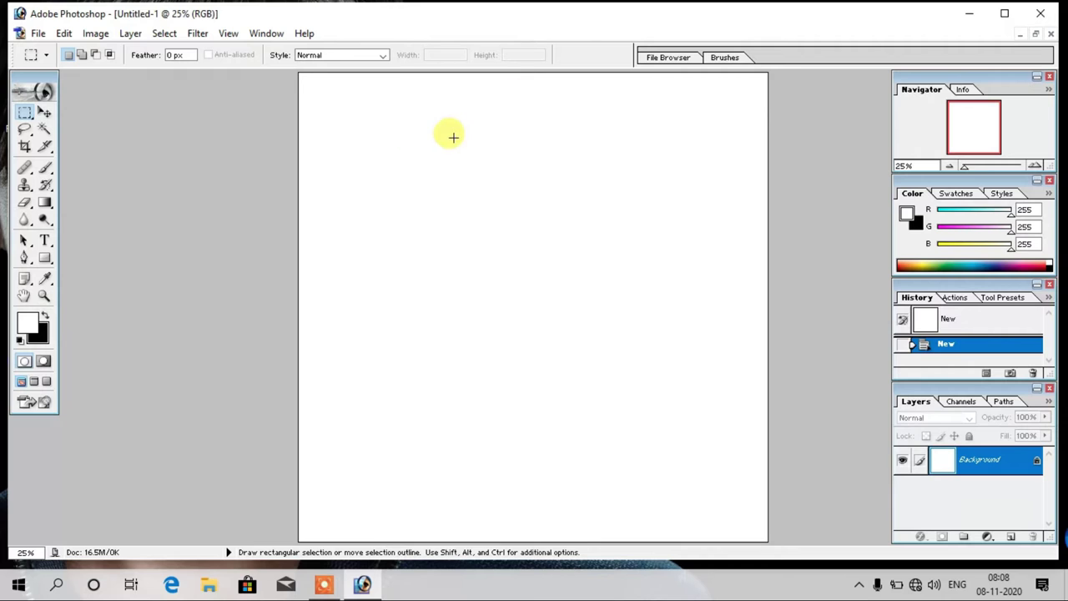
key(shift)
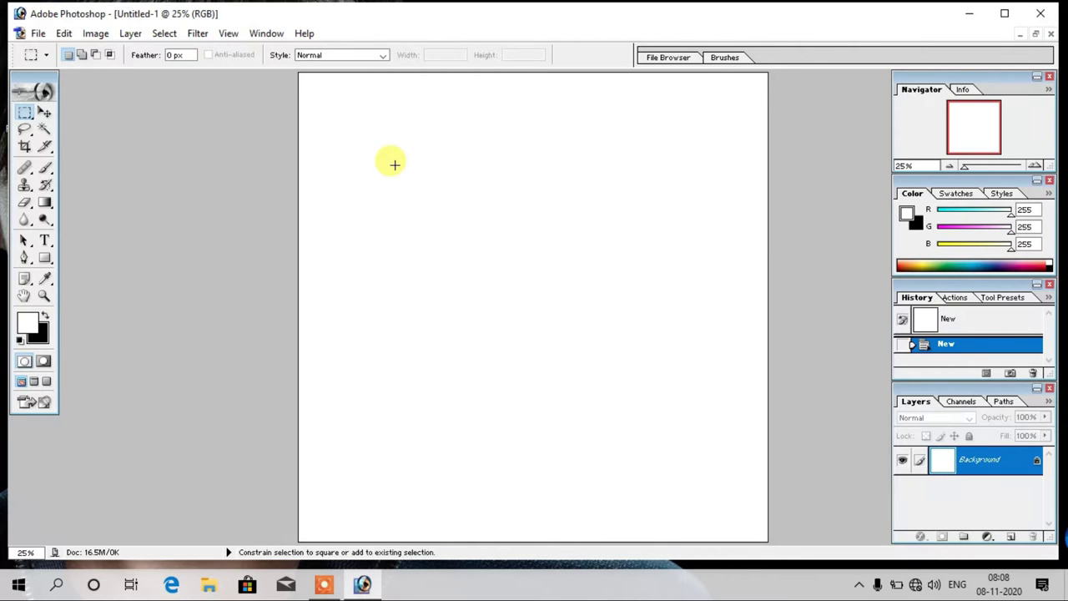
drag(383, 173, 640, 382)
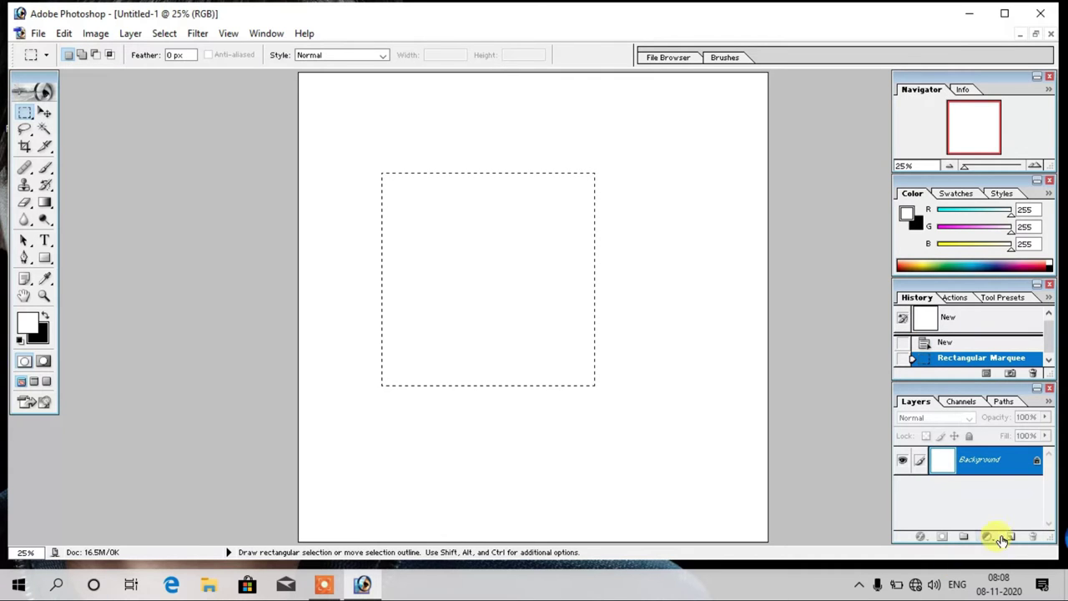
Fill the square selection with the black background color on a new layer and deselect it.
click(1007, 538)
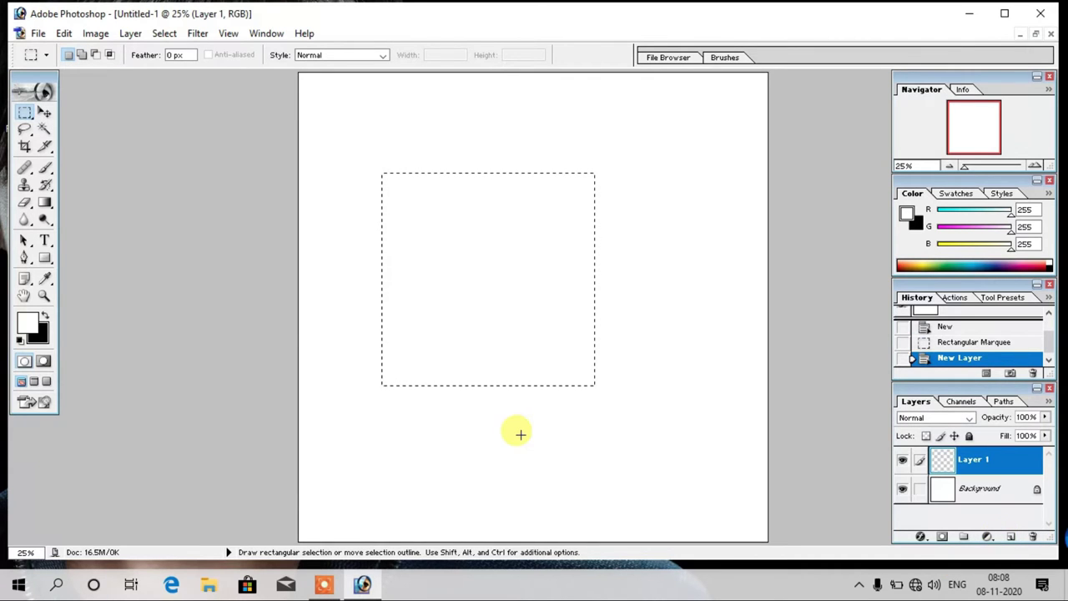
key(ctrl+BackSpace)
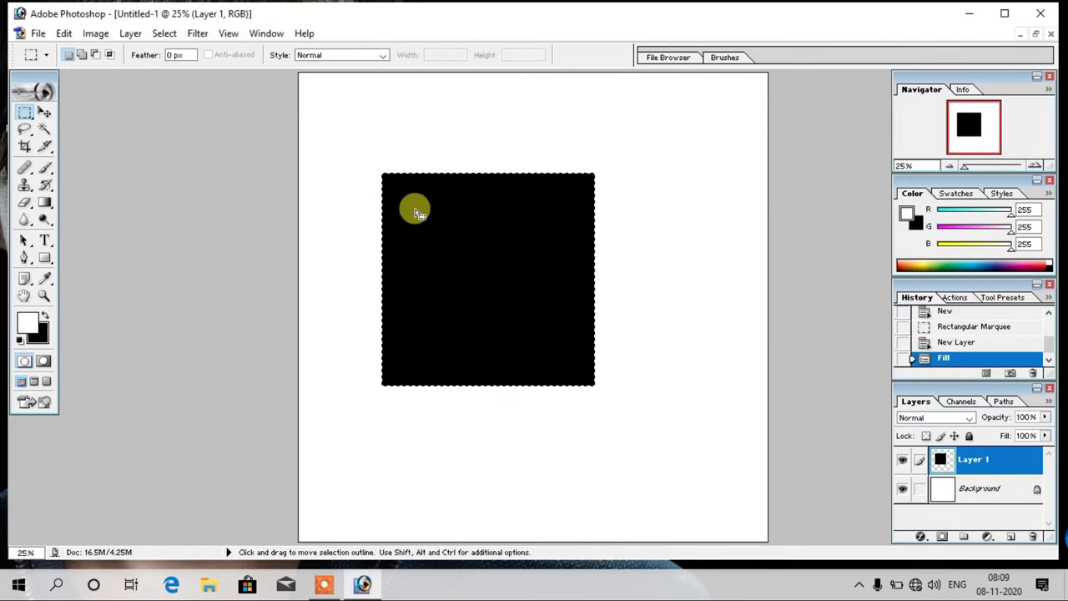
click(582, 316)
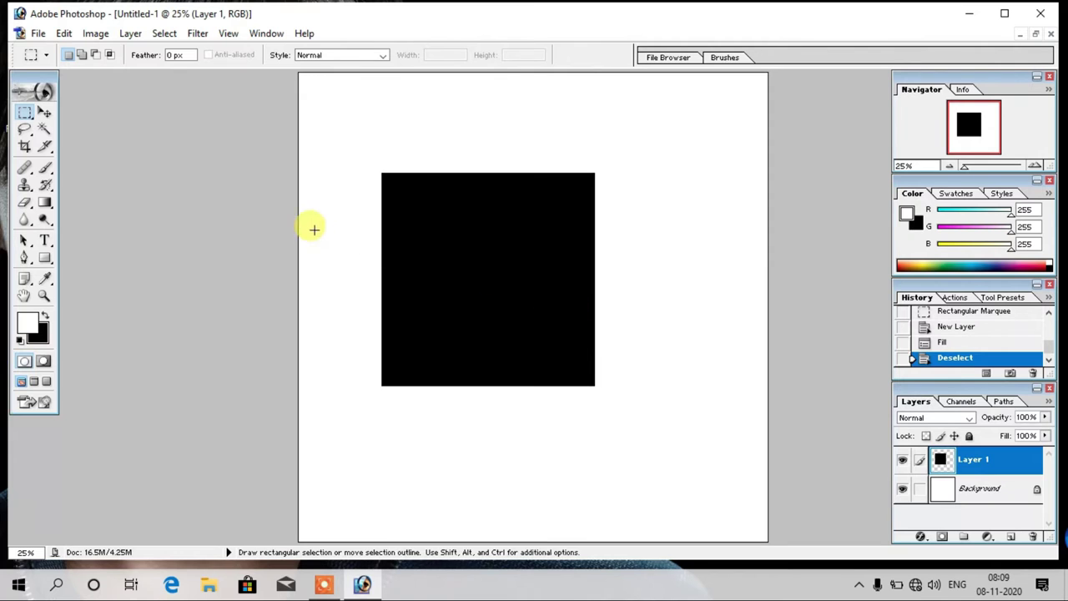
Move the black square near the canvas center and distort its corners into a slanted panel with vertical sides, sloping down to the right.
click(46, 112)
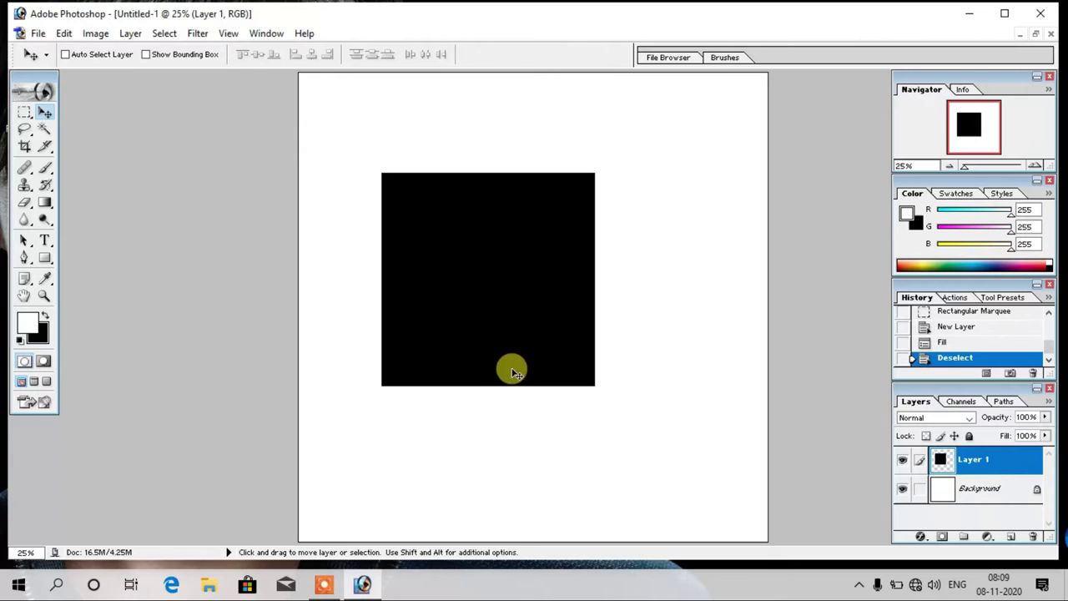
drag(514, 357, 548, 390)
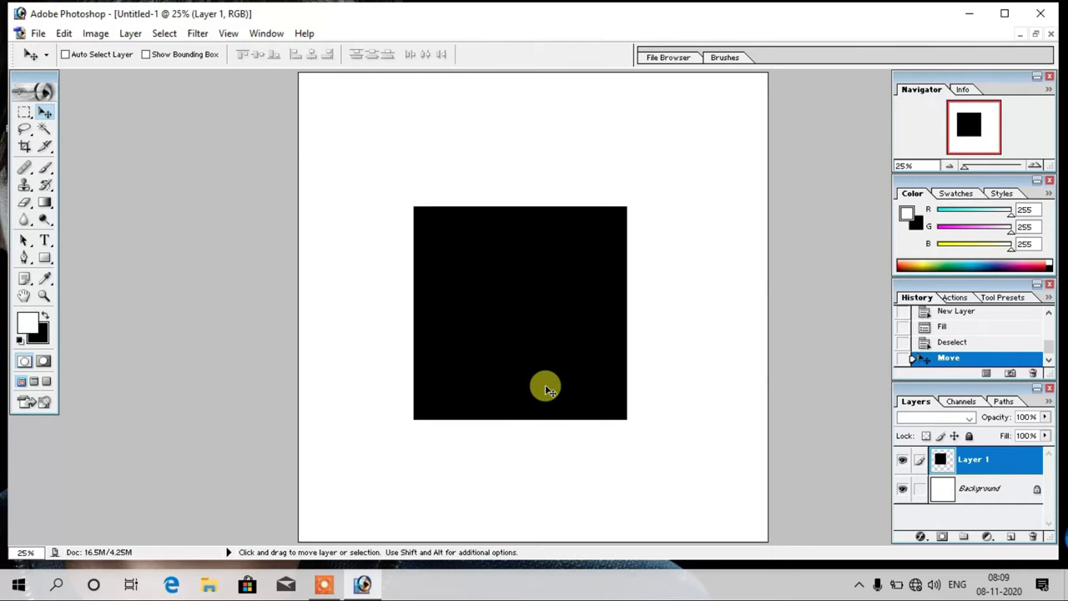
key(ctrl+t)
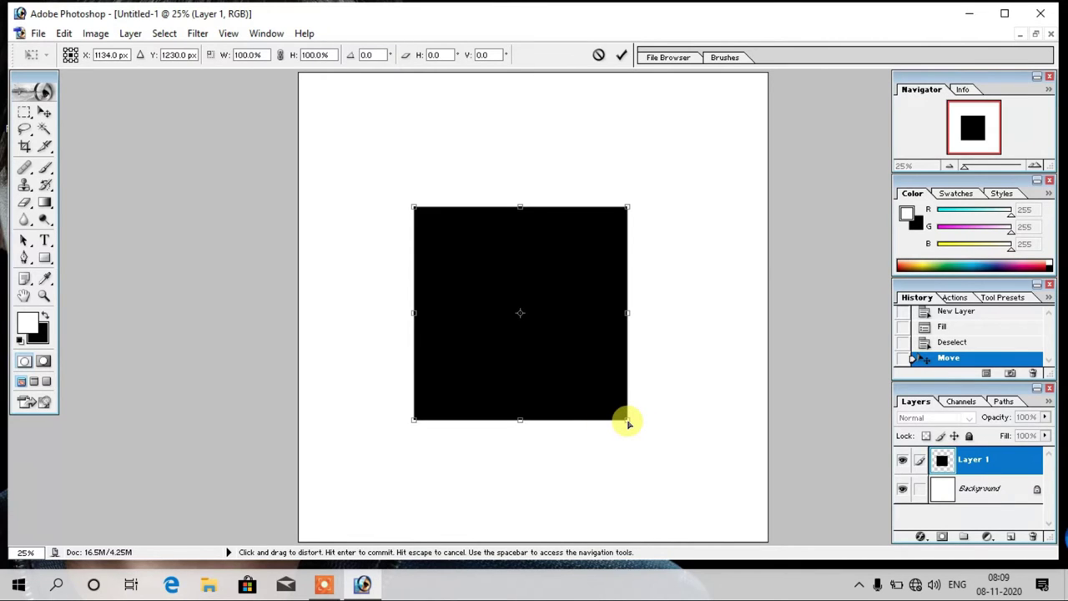
drag(628, 429, 634, 500)
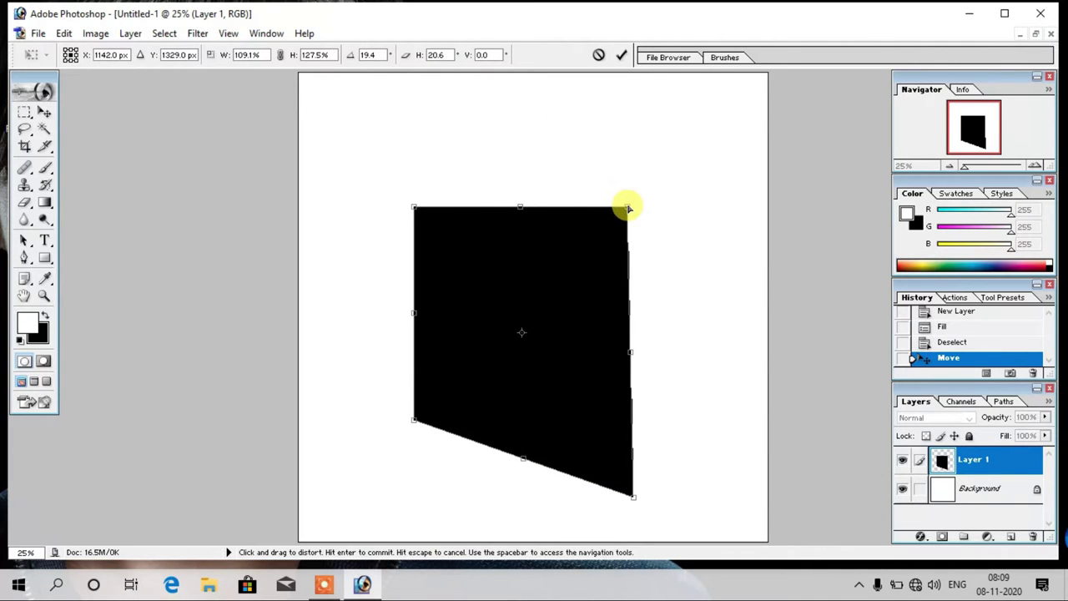
drag(628, 211, 636, 310)
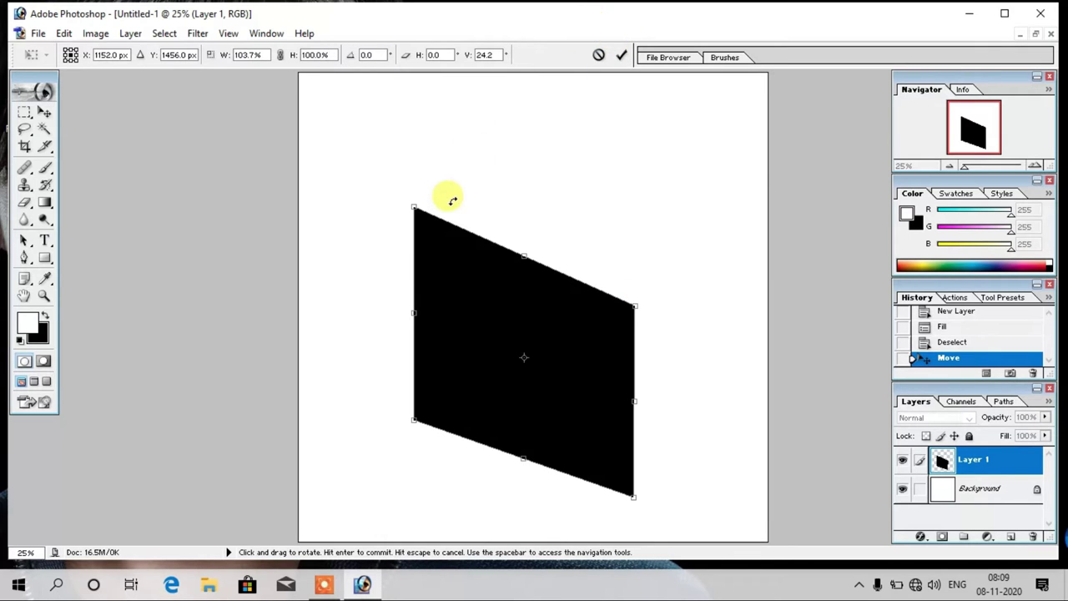
drag(412, 209, 413, 218)
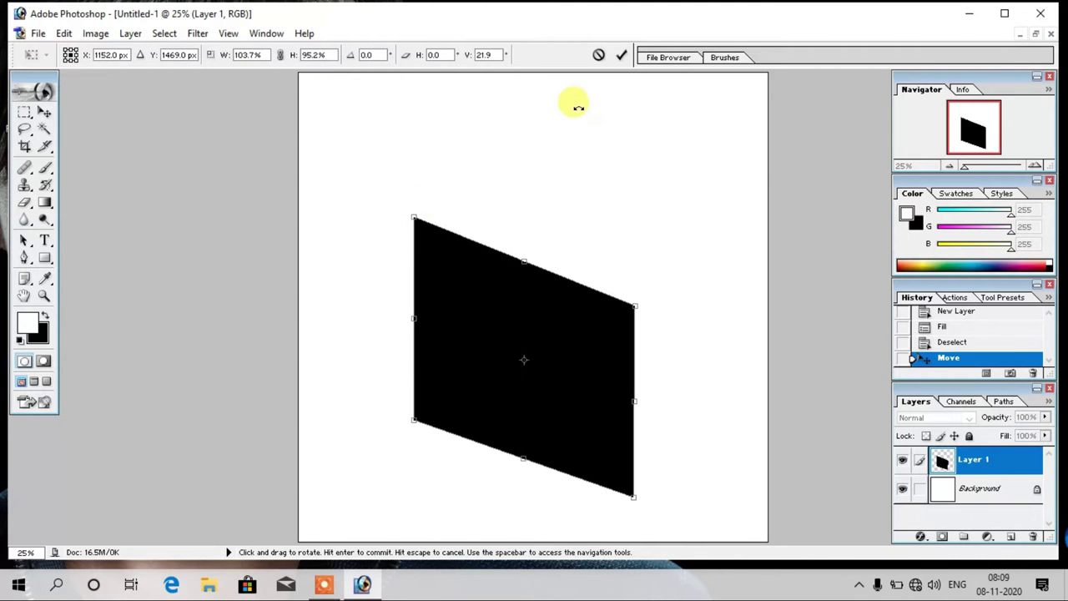
click(621, 55)
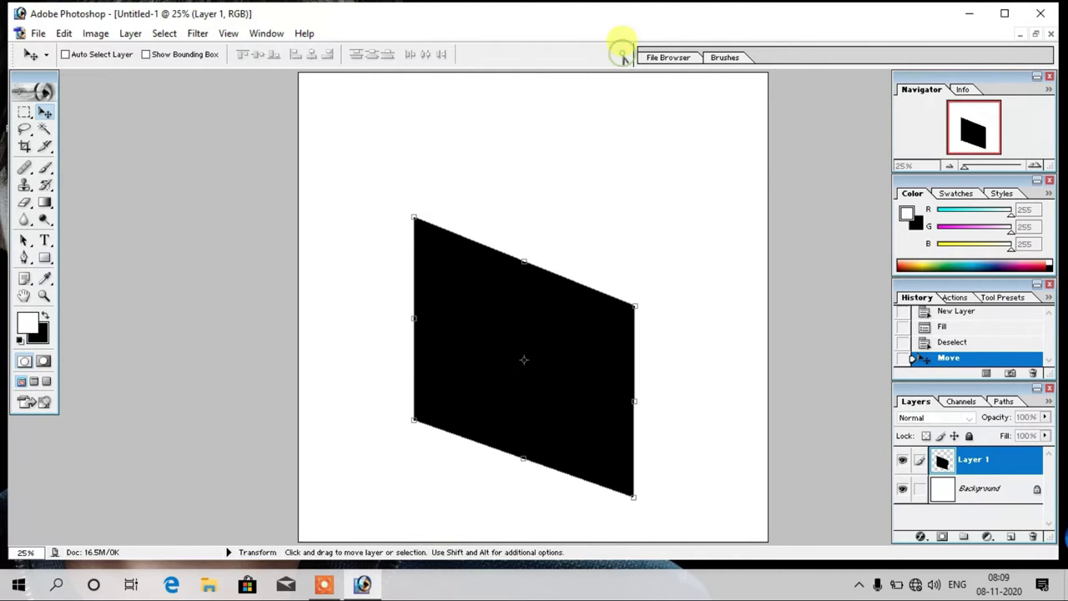
Scale the slanted black shape proportionally to about 40.5% and place it near the canvas's lower-left corner.
drag(535, 328, 468, 336)
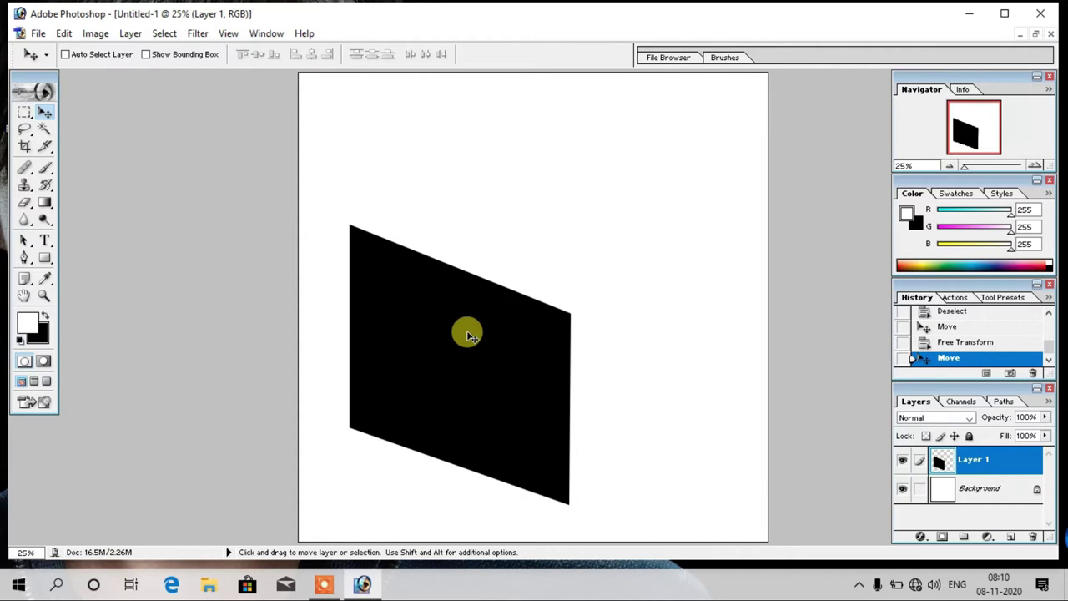
key(ctrl+t)
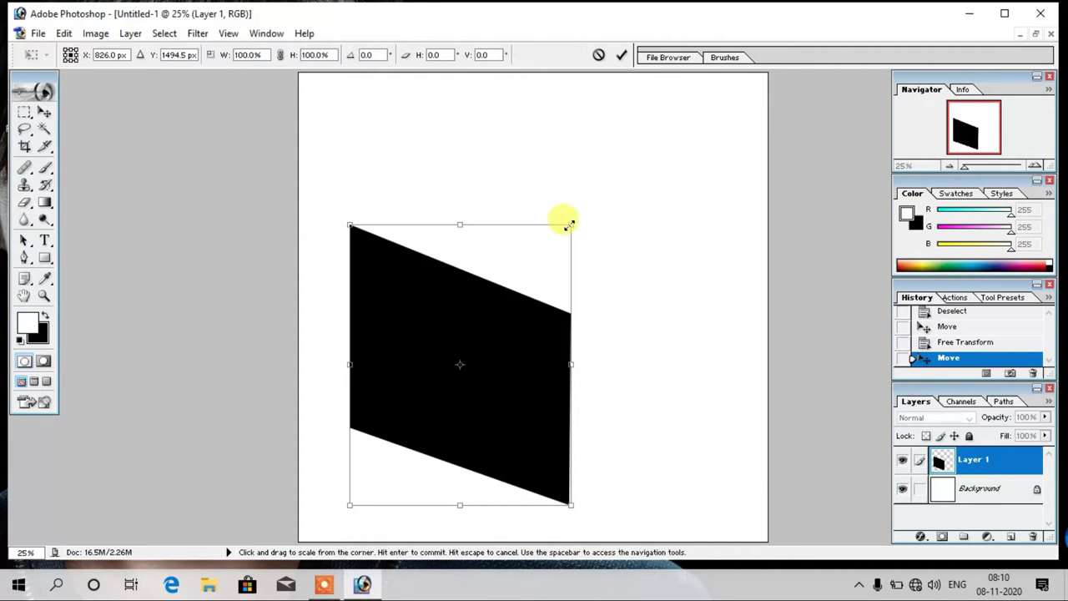
drag(573, 222, 513, 312)
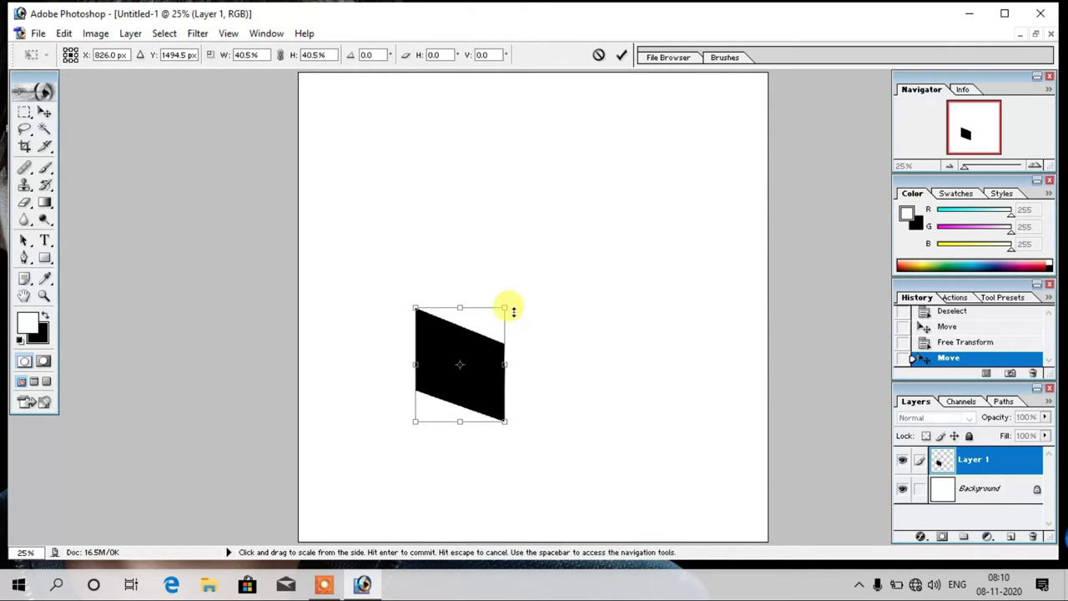
key(Return)
drag(487, 351, 416, 402)
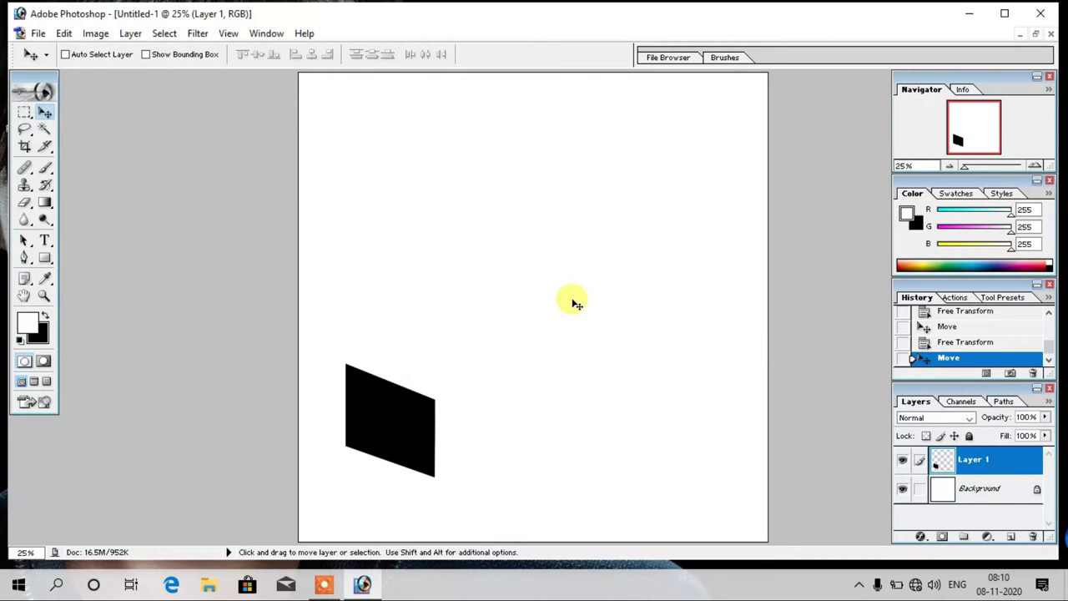
Duplicate the slanted black panel's layer and flip the copy horizontally about the midpoint of its right edge.
key(ctrl+j)
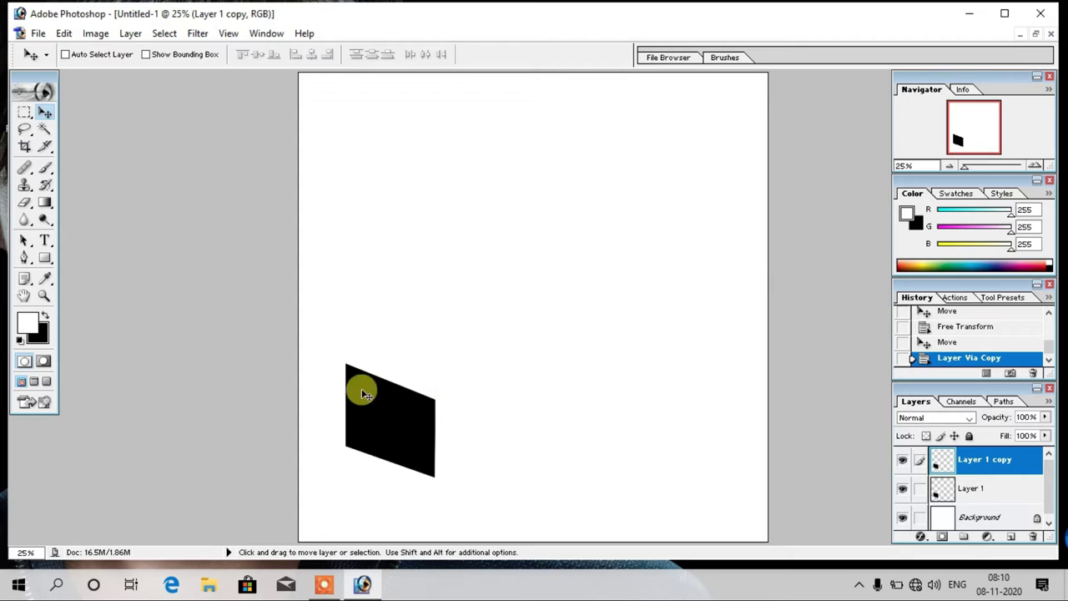
key(ctrl+t)
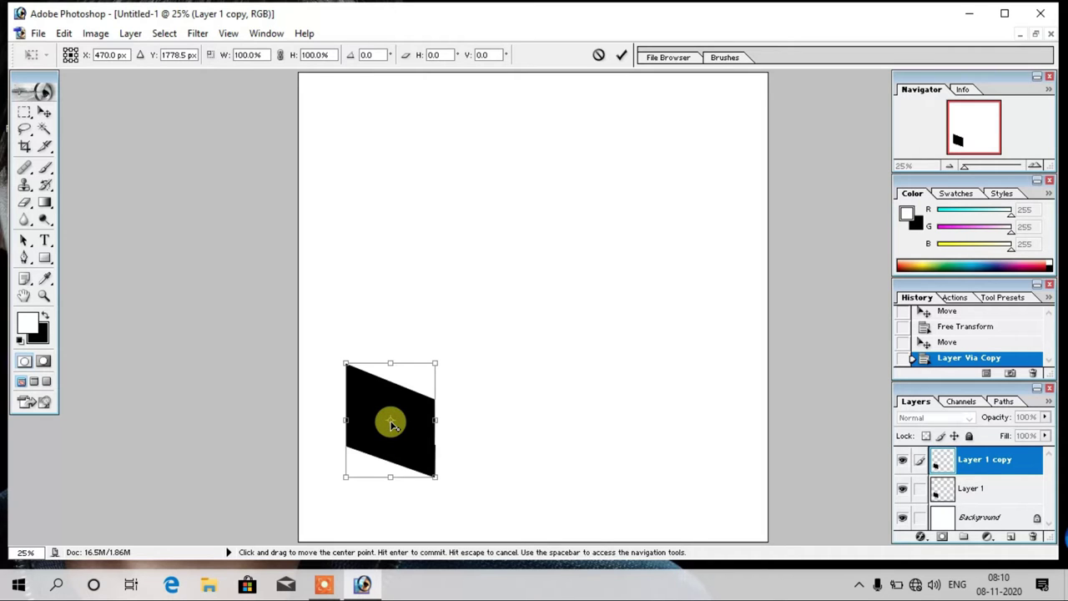
drag(394, 425, 438, 425)
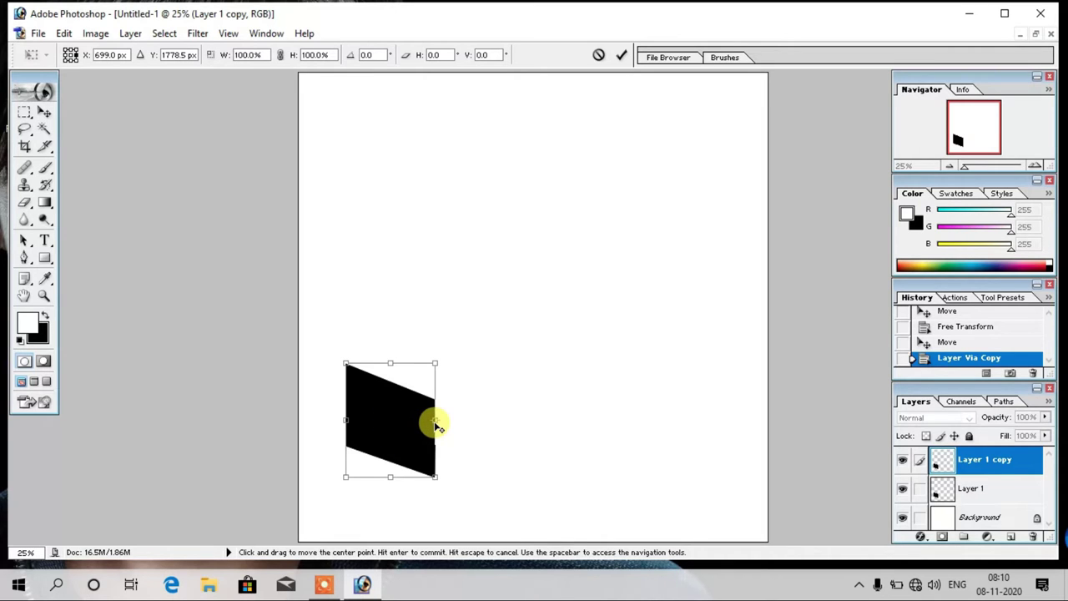
right_click(381, 401)
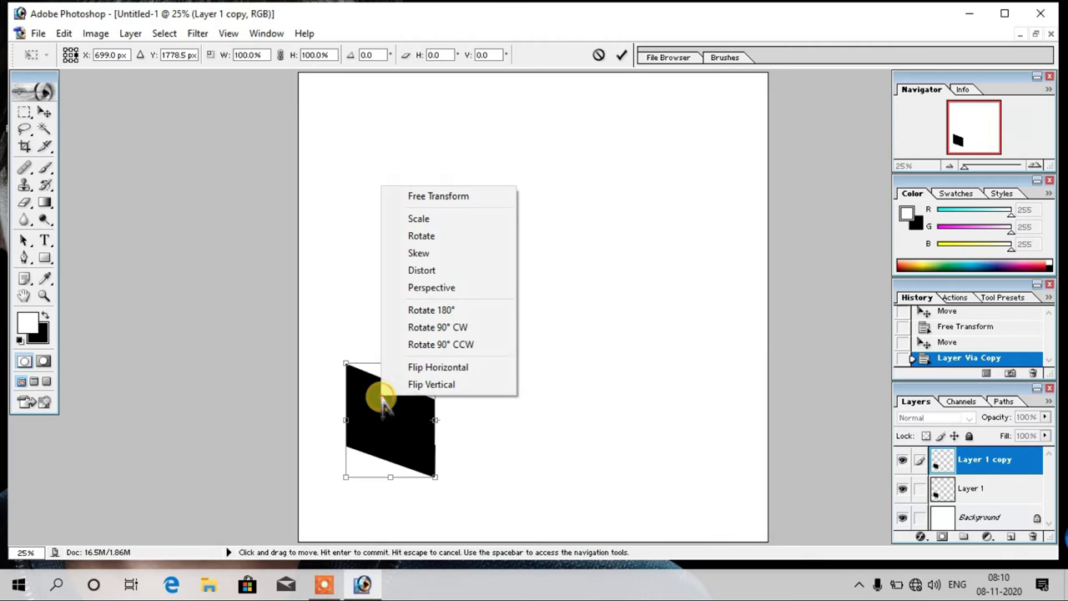
click(430, 367)
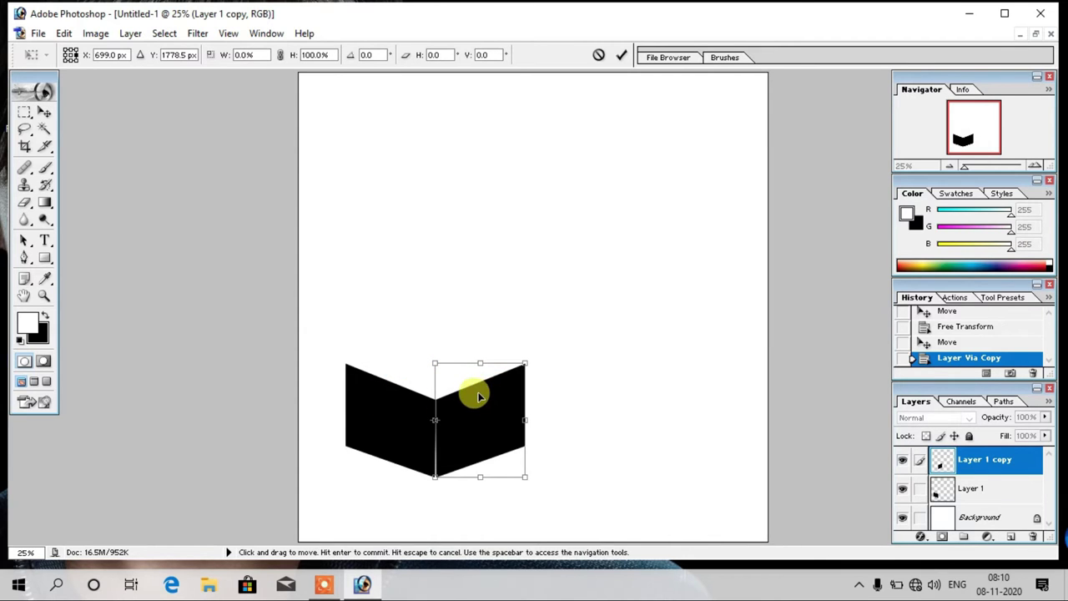
click(621, 55)
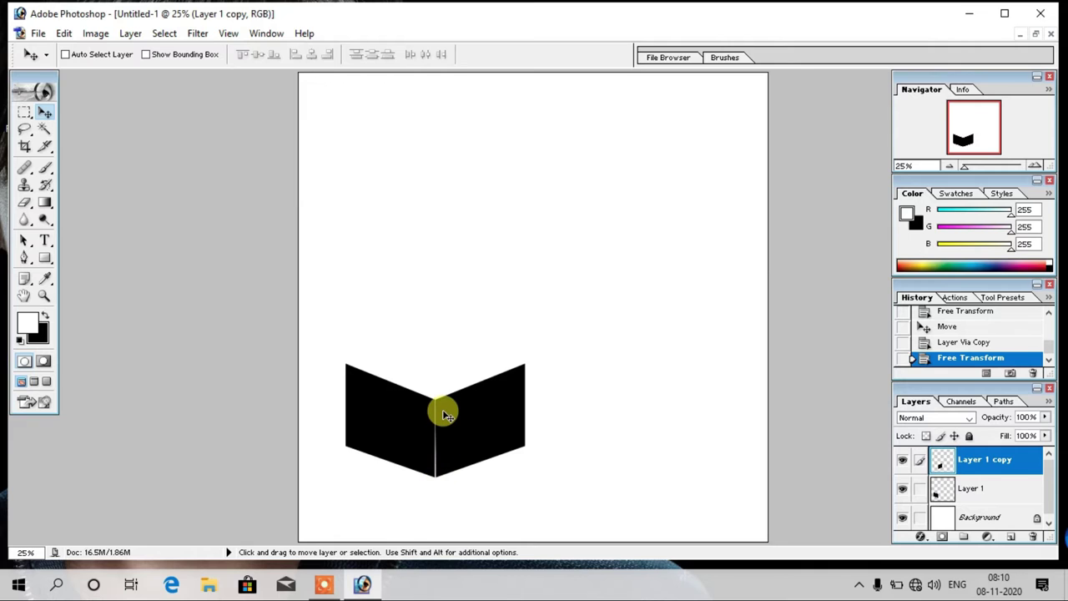
Nudge the mirrored panel slightly left to close the thin white seam between the two panels.
key(ctrl+plus)
key(ctrl+plus)
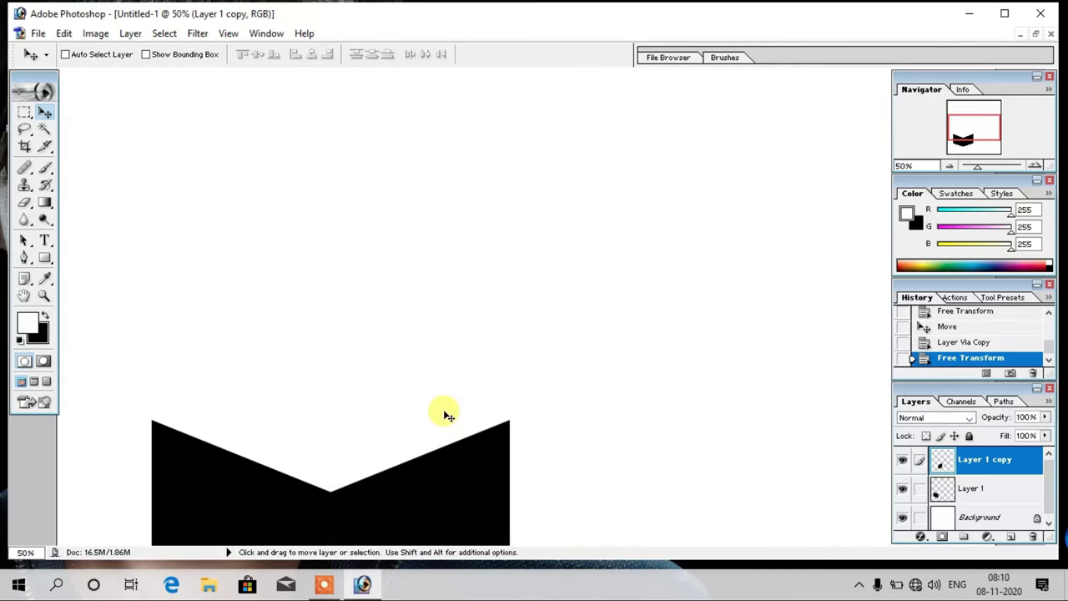
click(24, 295)
drag(243, 406, 255, 198)
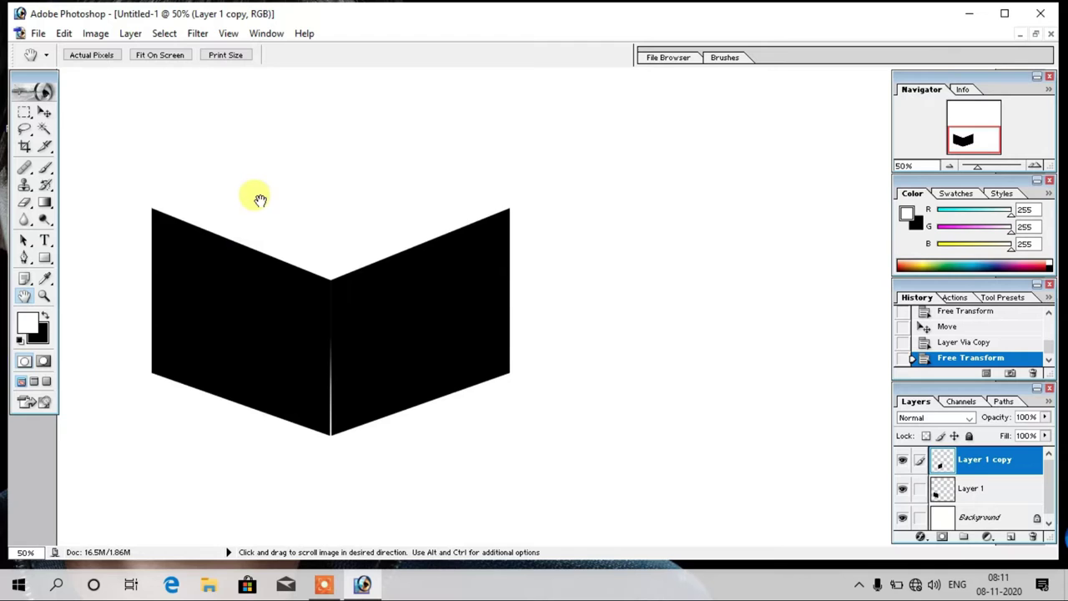
click(44, 112)
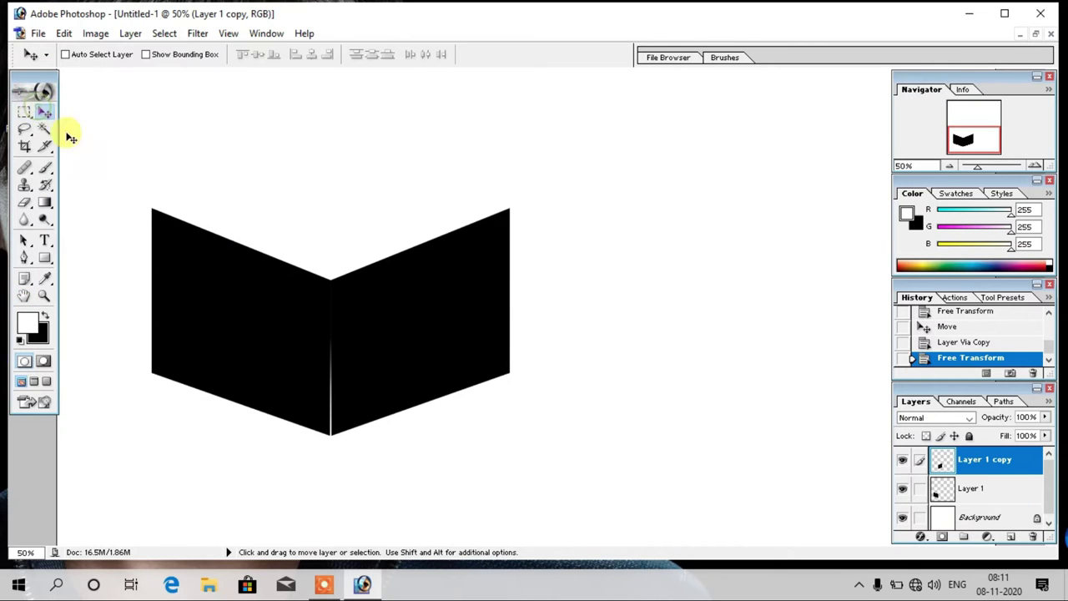
drag(342, 362, 339, 362)
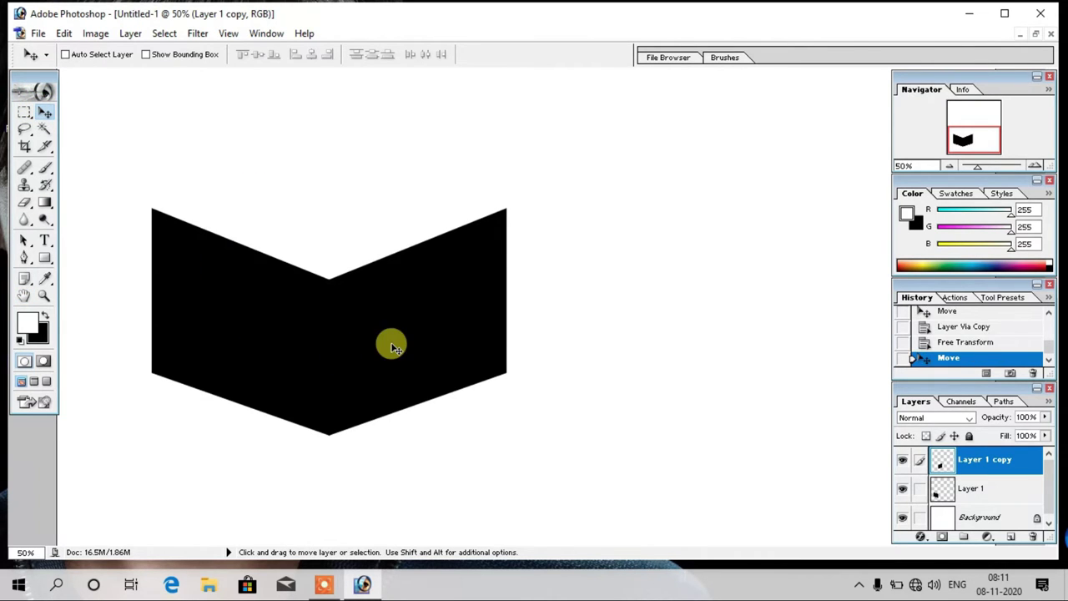
Apply a Normal, 100% color overlay in dark gray 5D5D5D to the mirrored panel's layer and collapse its effects list.
right_click(974, 459)
click(960, 282)
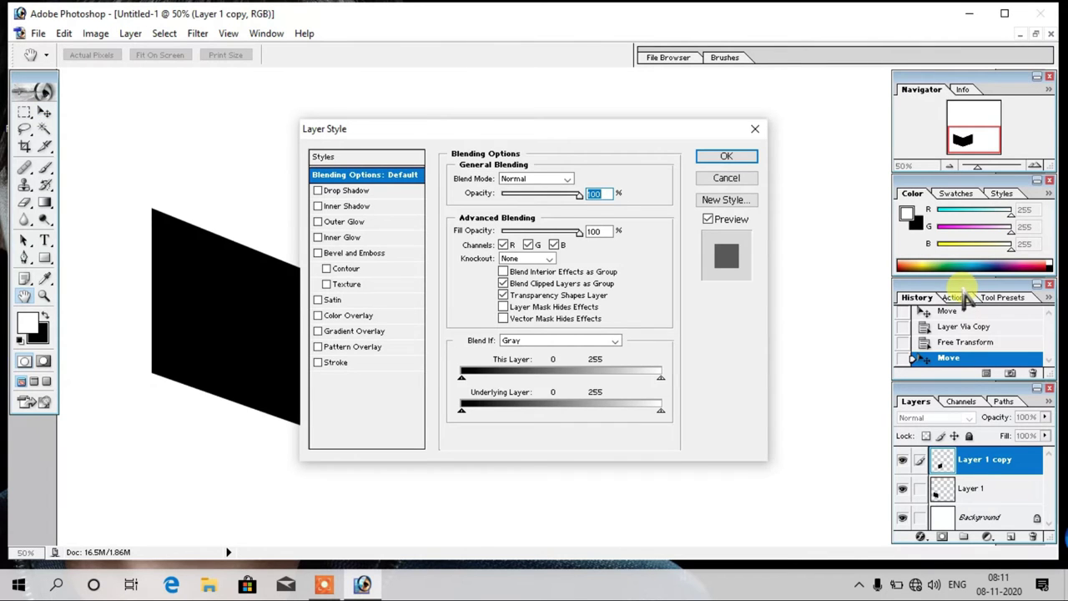
drag(409, 131, 688, 142)
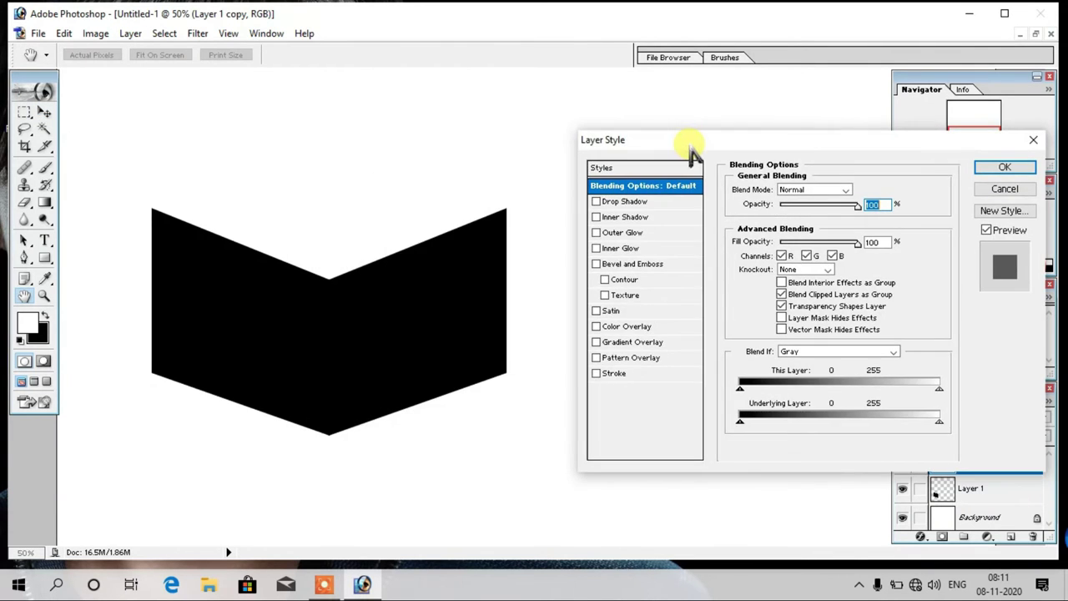
click(596, 326)
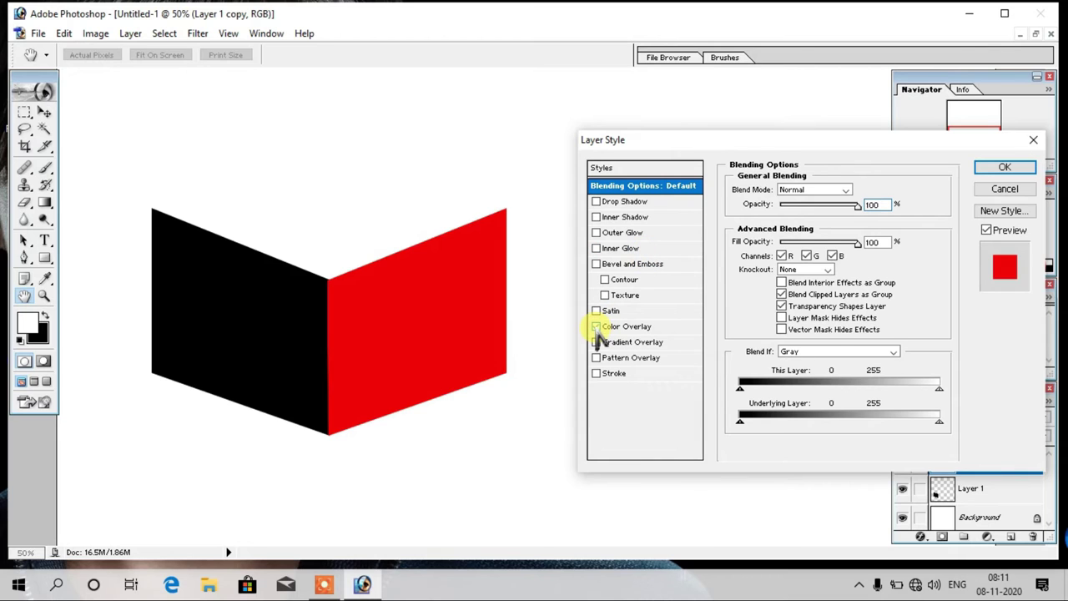
click(637, 330)
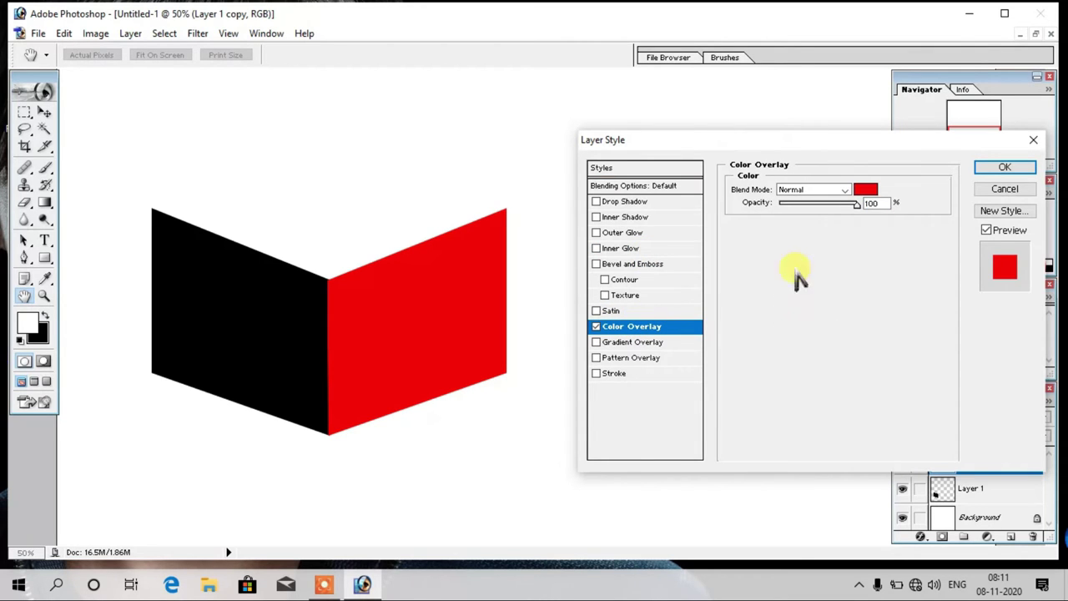
click(865, 190)
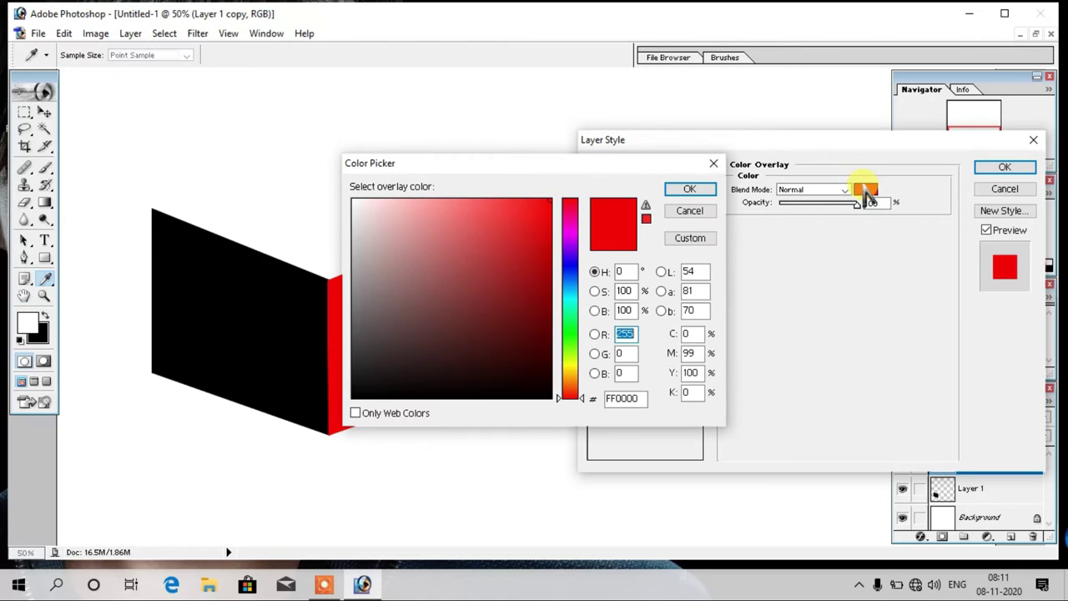
drag(355, 299, 348, 325)
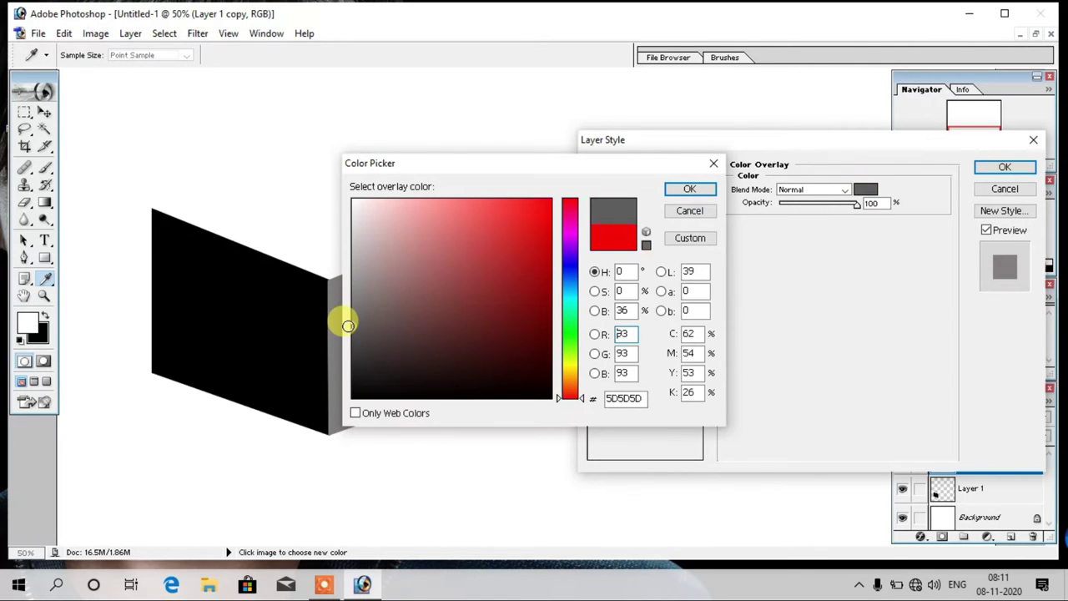
click(706, 190)
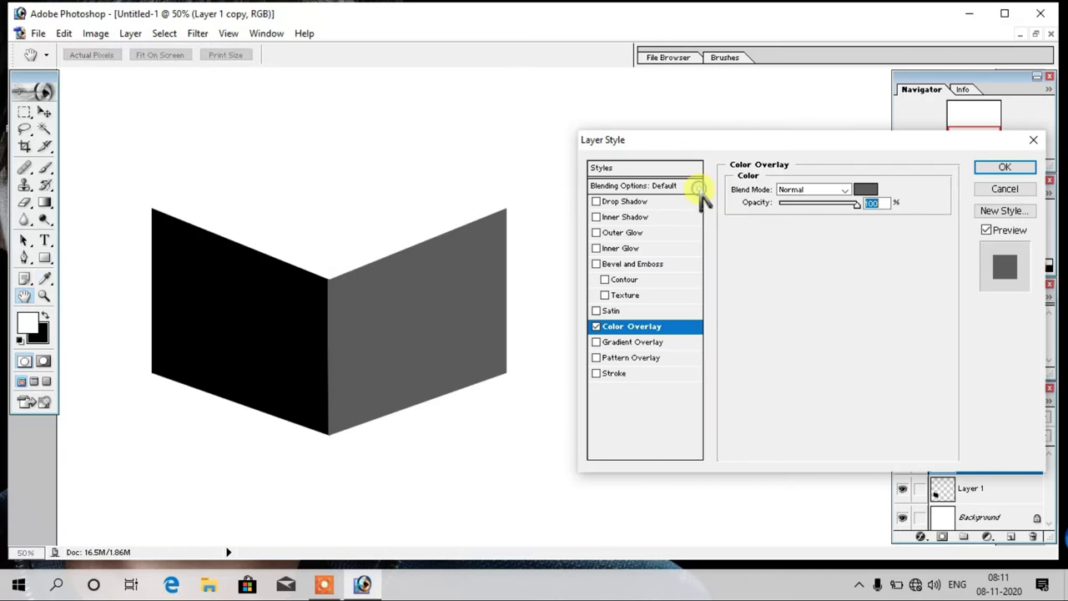
drag(353, 336, 393, 317)
click(987, 169)
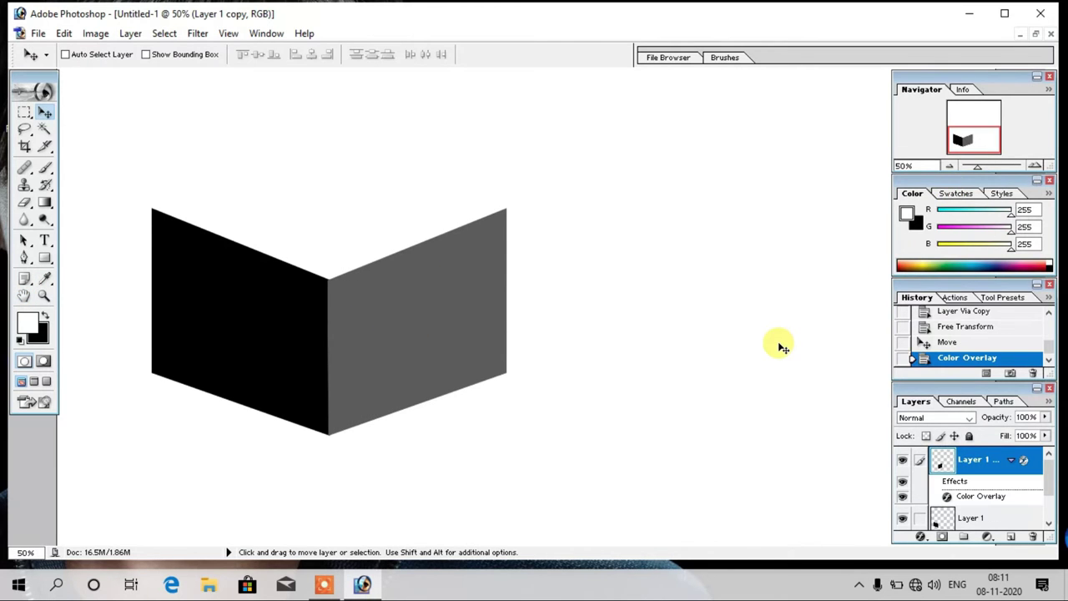
key(ctrl+minus)
key(ctrl+minus)
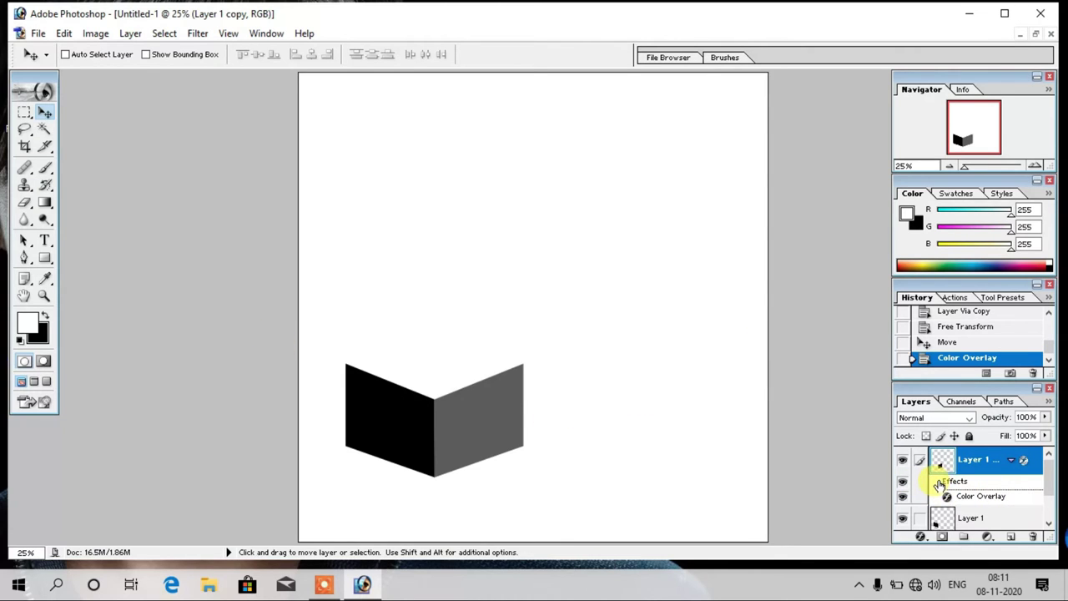
click(1009, 459)
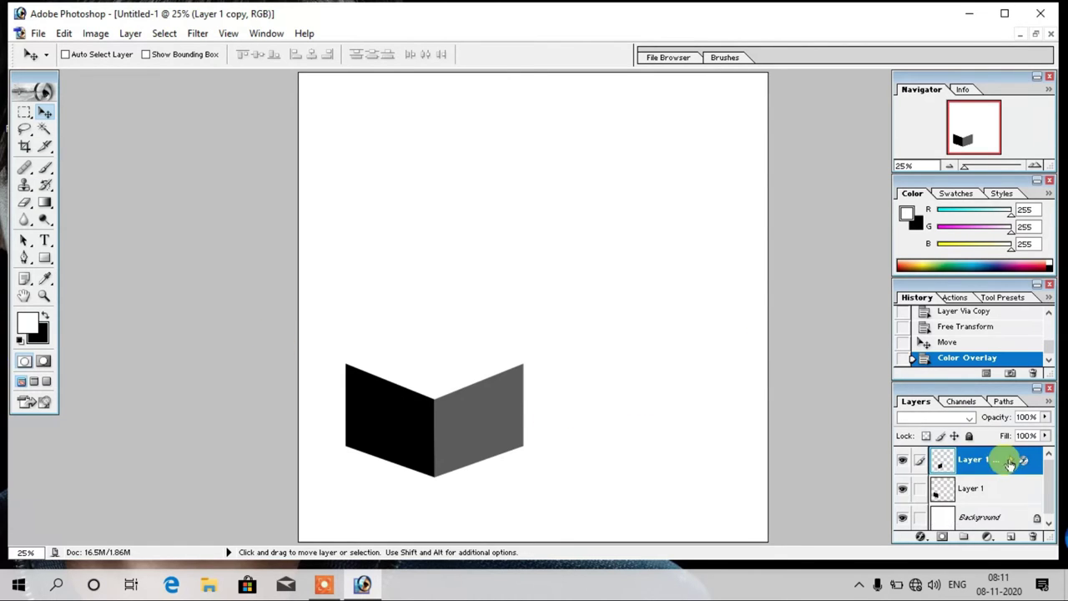
Check which layer holds each panel by toggling their visibility and briefly loading the black panel's outline as a selection.
click(901, 459)
click(901, 460)
click(901, 489)
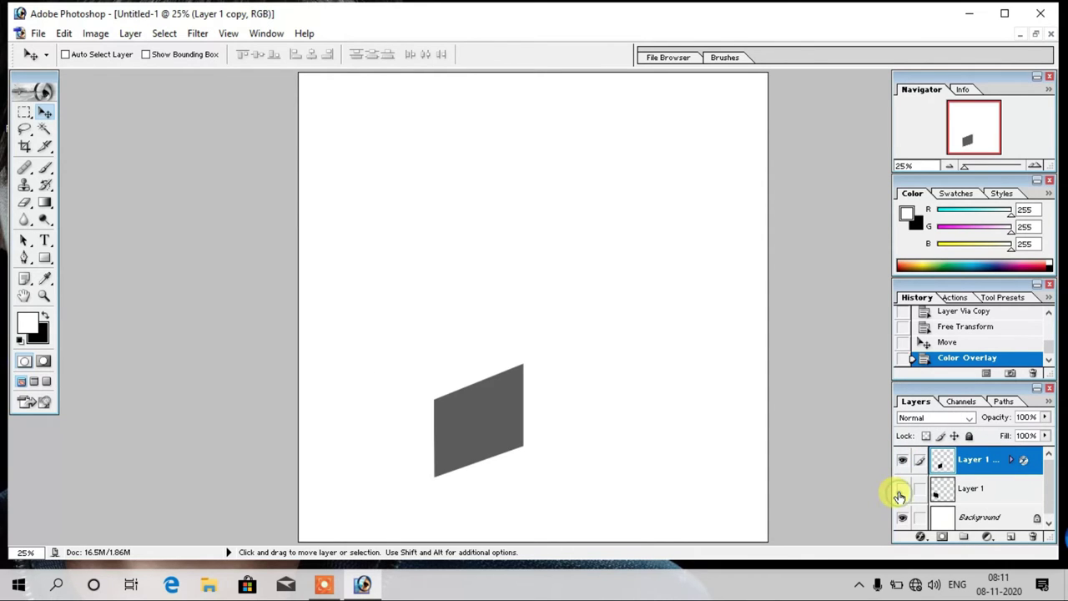
click(901, 489)
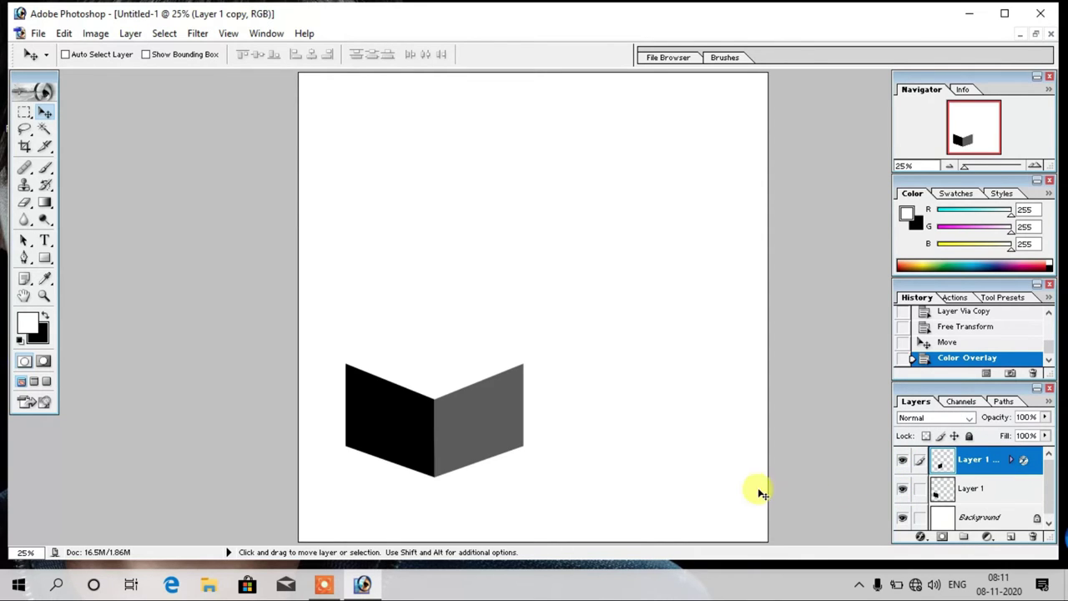
ctrl+click(966, 489)
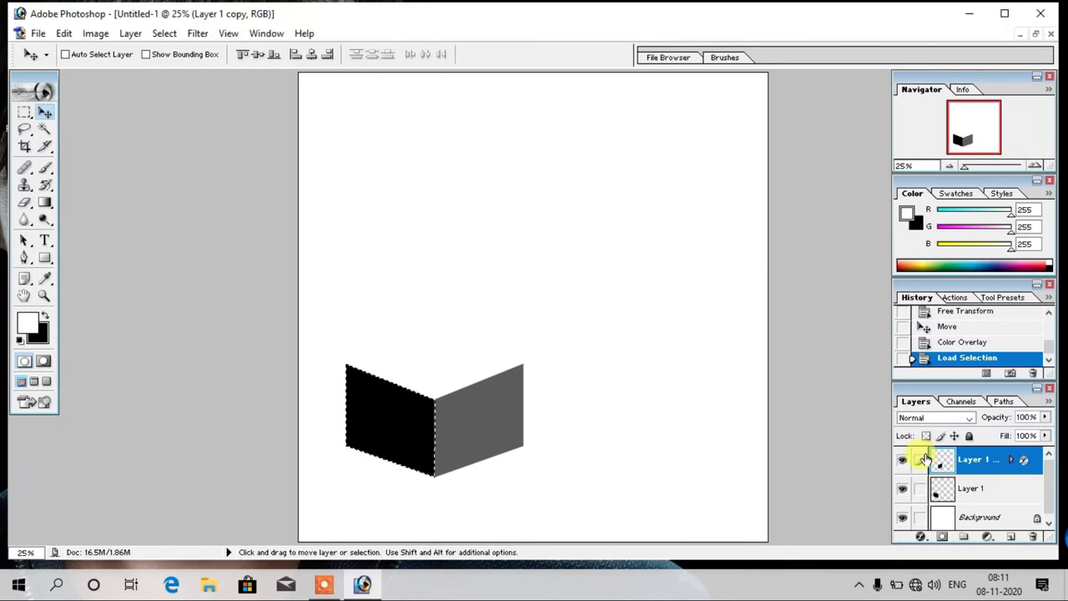
key(ctrl+d)
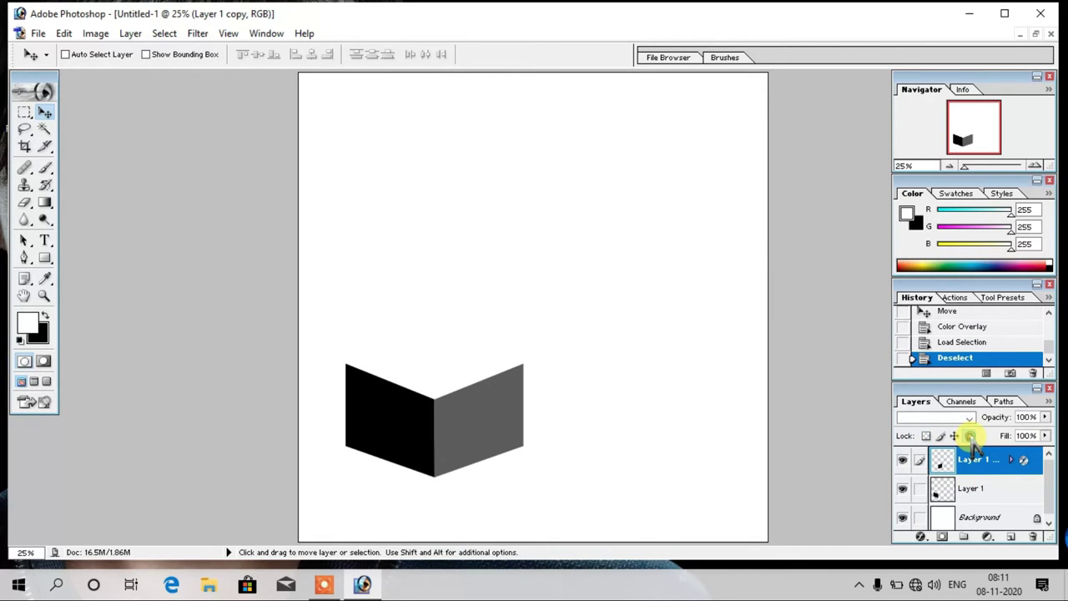
Fully lock the gray and black panel layers, and briefly load the gray panel's outline as a selection.
click(969, 436)
click(968, 488)
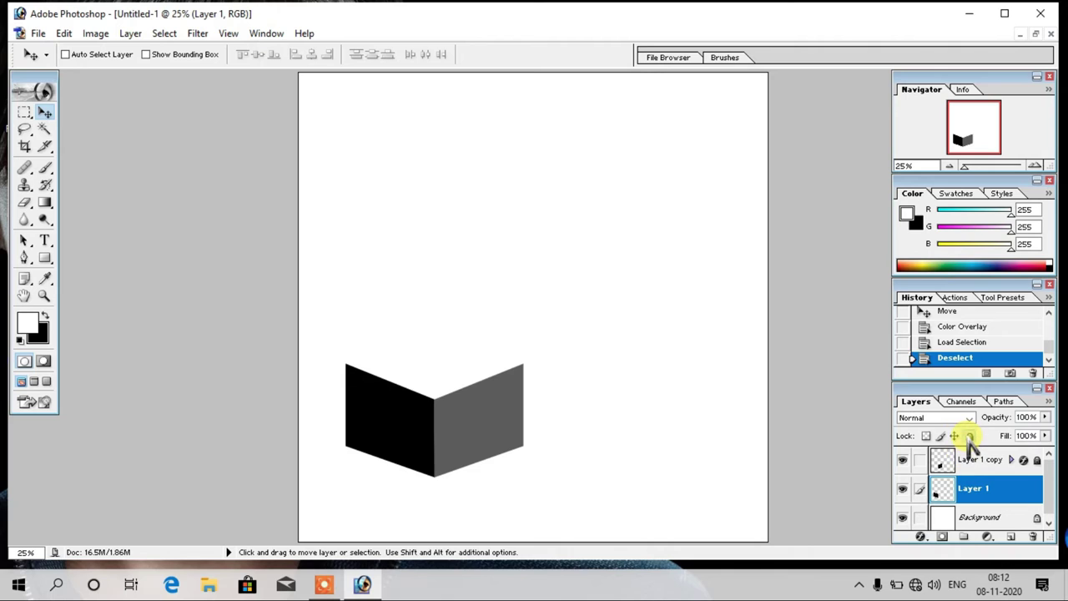
click(970, 435)
ctrl+click(970, 468)
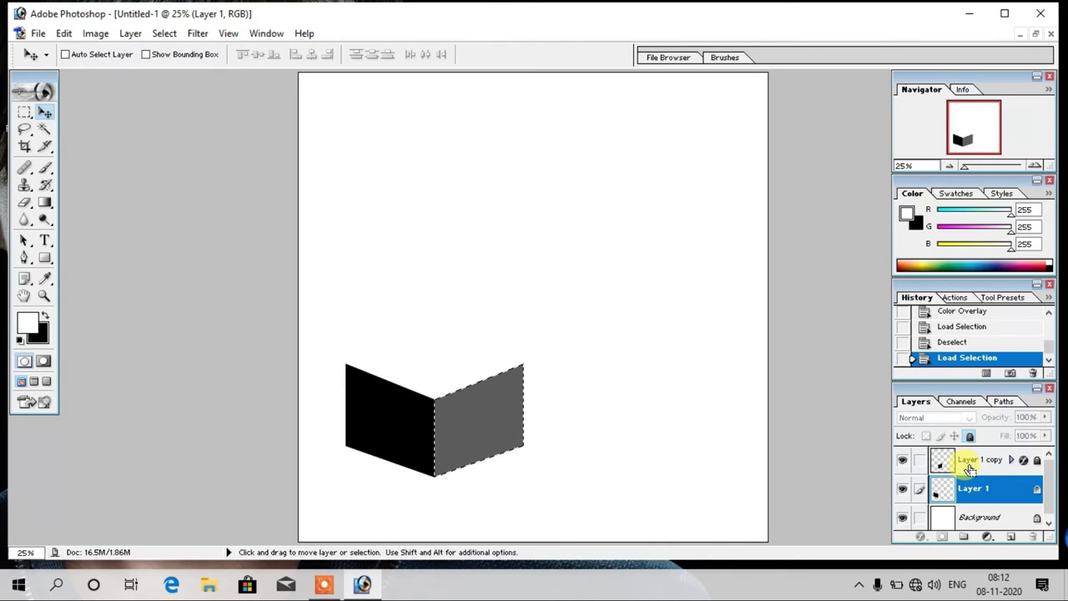
key(ctrl+d)
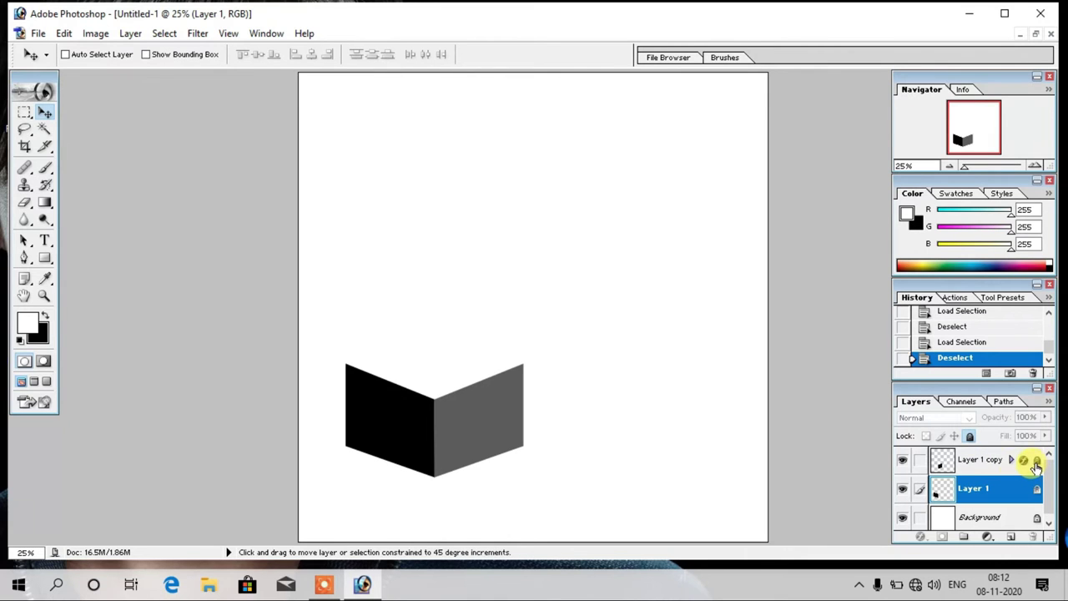
click(996, 466)
click(988, 494)
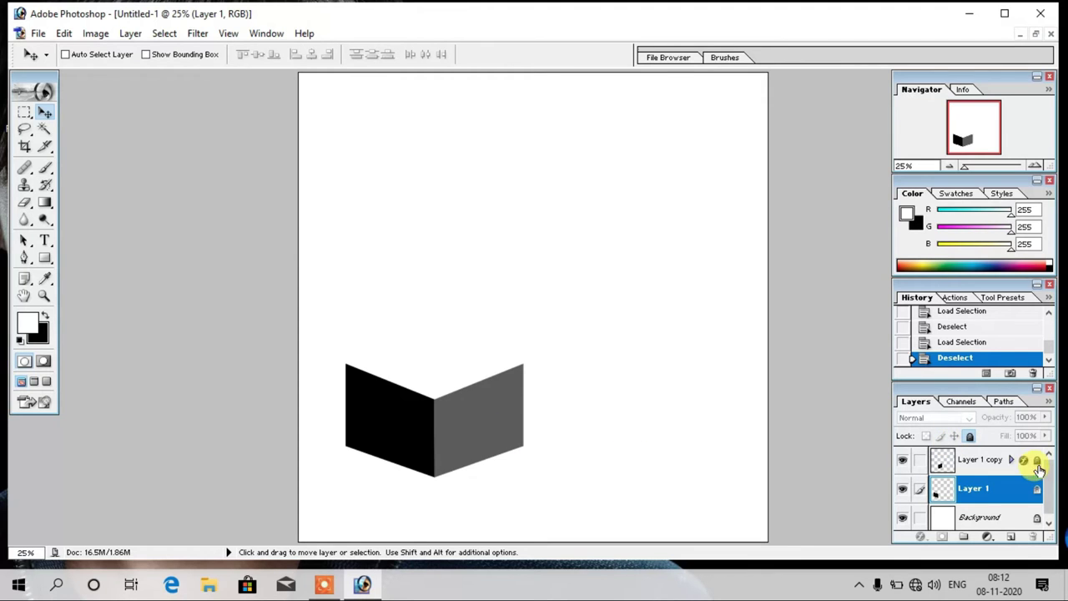
Remove the full lock from both the gray and the black panel layers.
click(1038, 463)
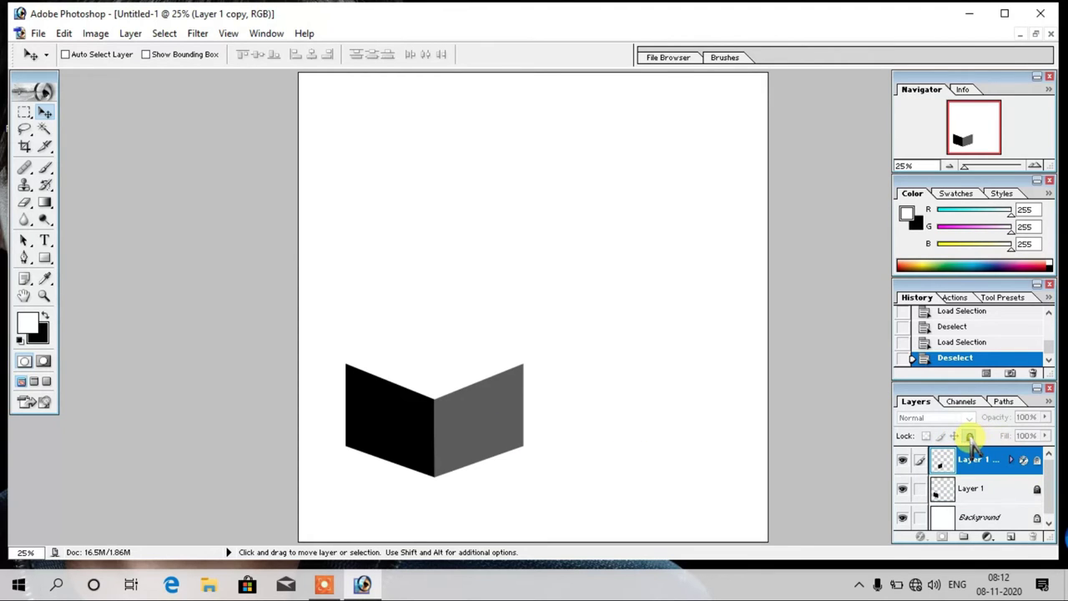
click(969, 435)
click(1020, 489)
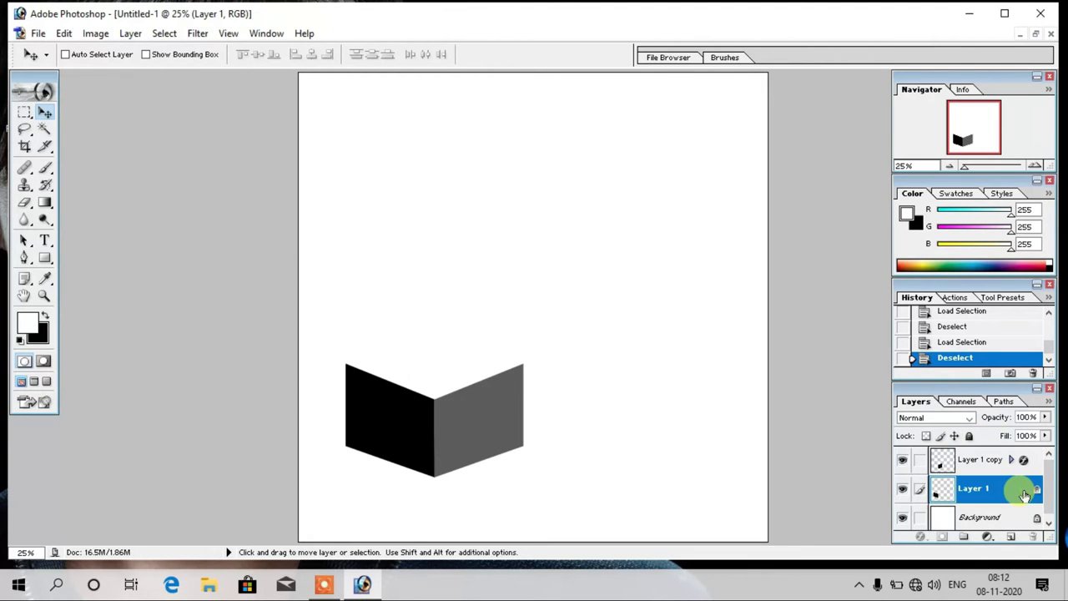
click(969, 435)
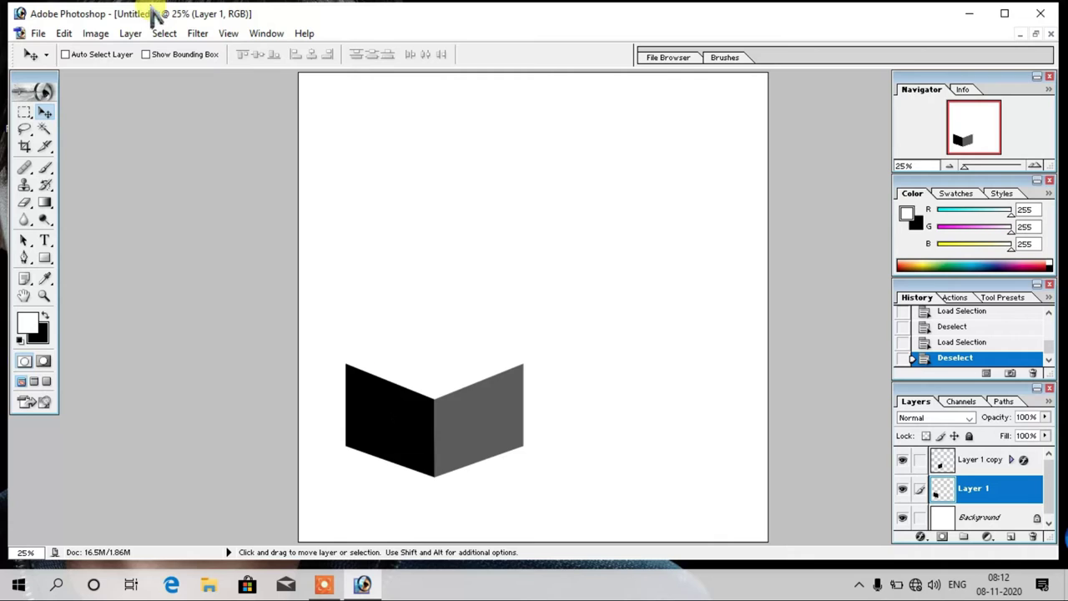
With Auto Select Layer enabled, place a topmost copy of the black panel flush against the gray panel's right edge.
click(65, 55)
key(ctrl+j)
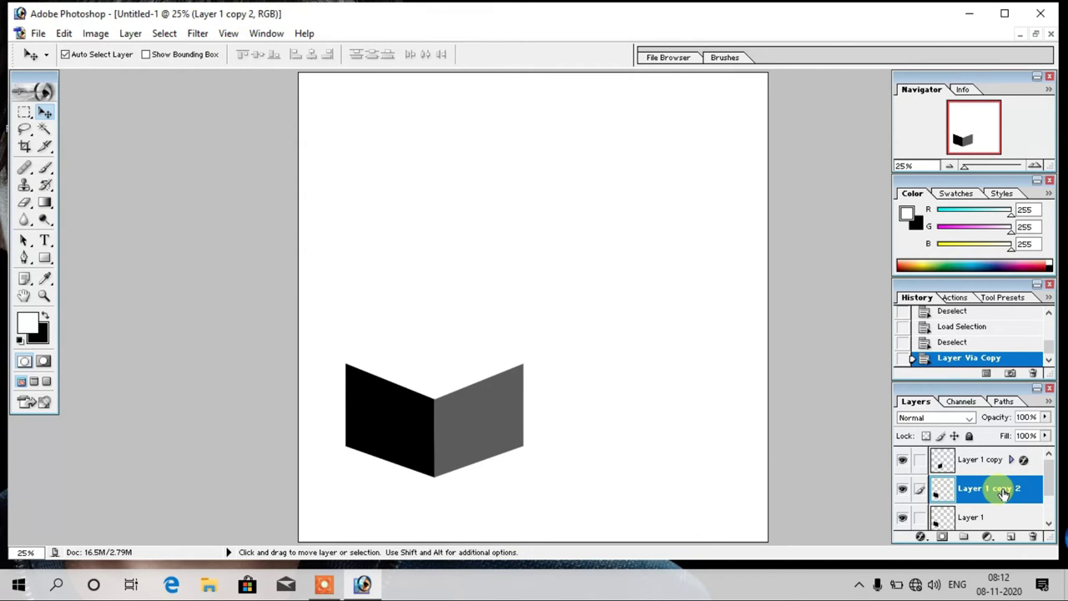
drag(1003, 487, 1008, 450)
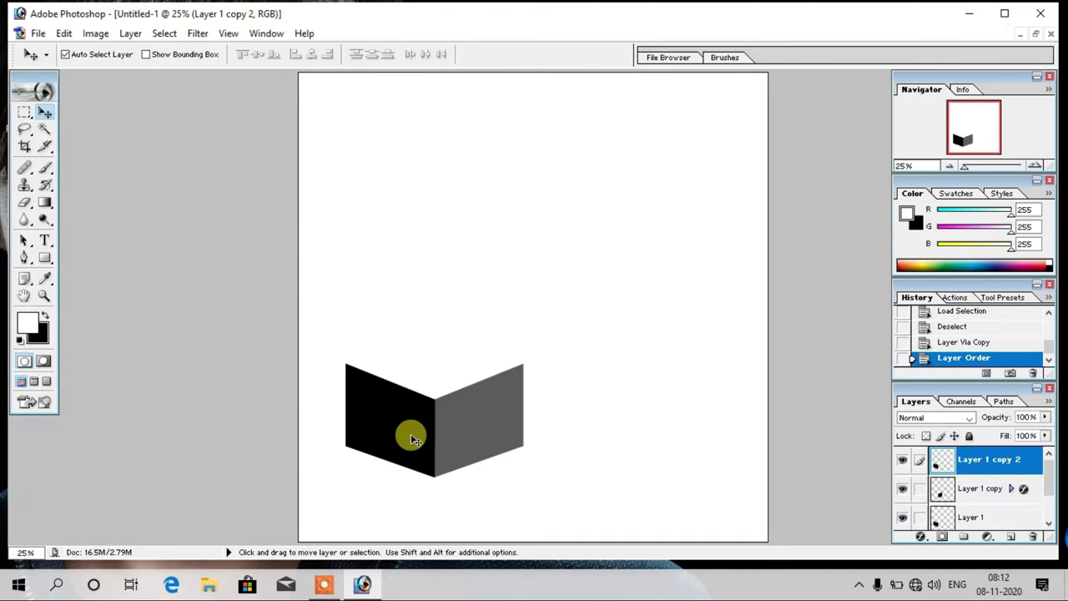
drag(414, 440, 589, 437)
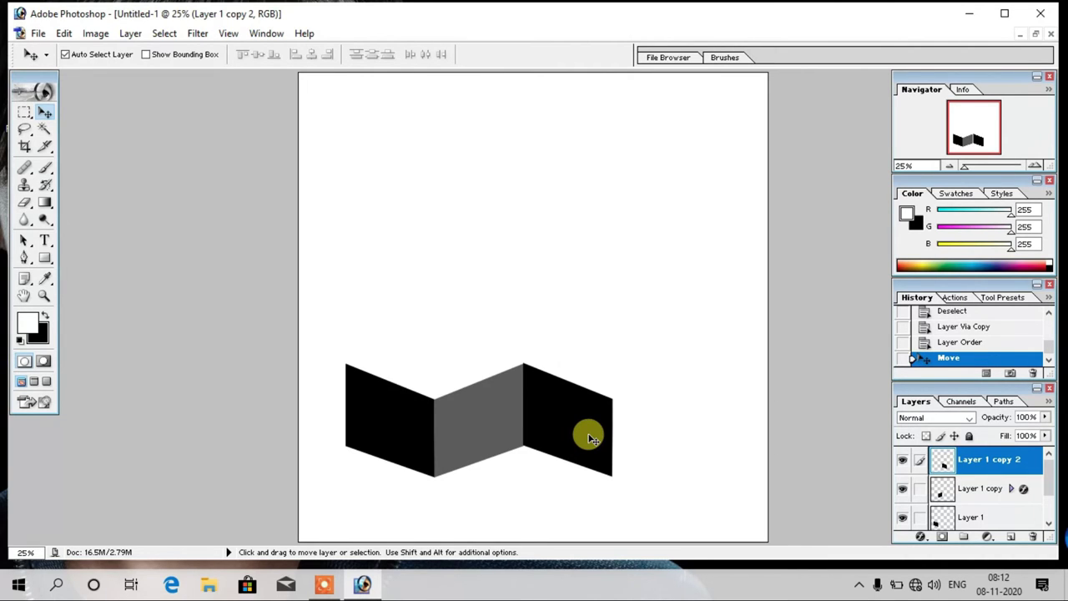
Duplicate the gray panel and place the copy flush against the second black panel's right edge.
click(484, 443)
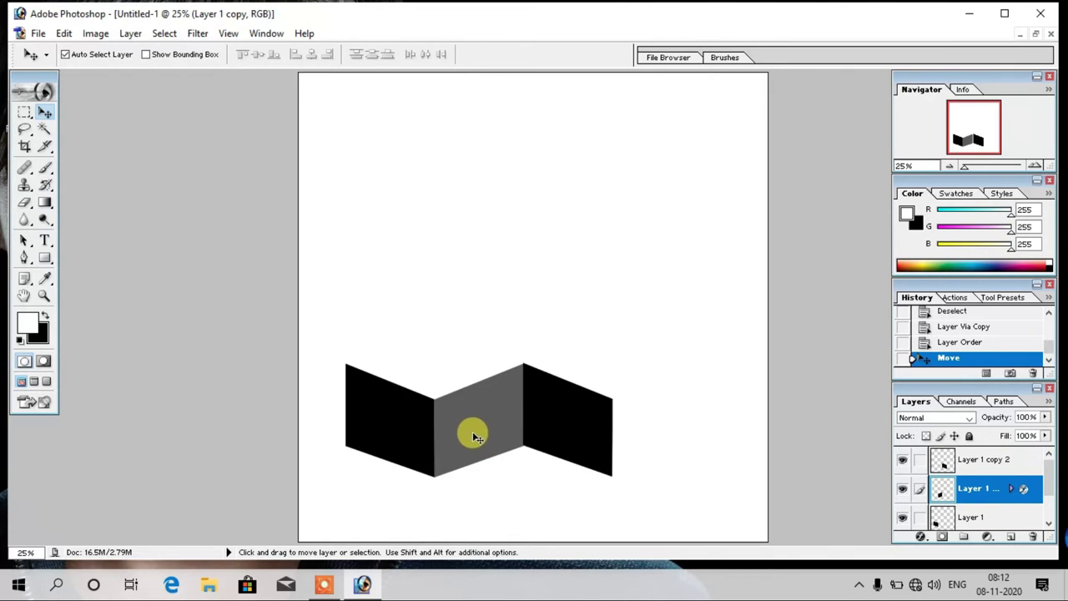
key(ctrl+j)
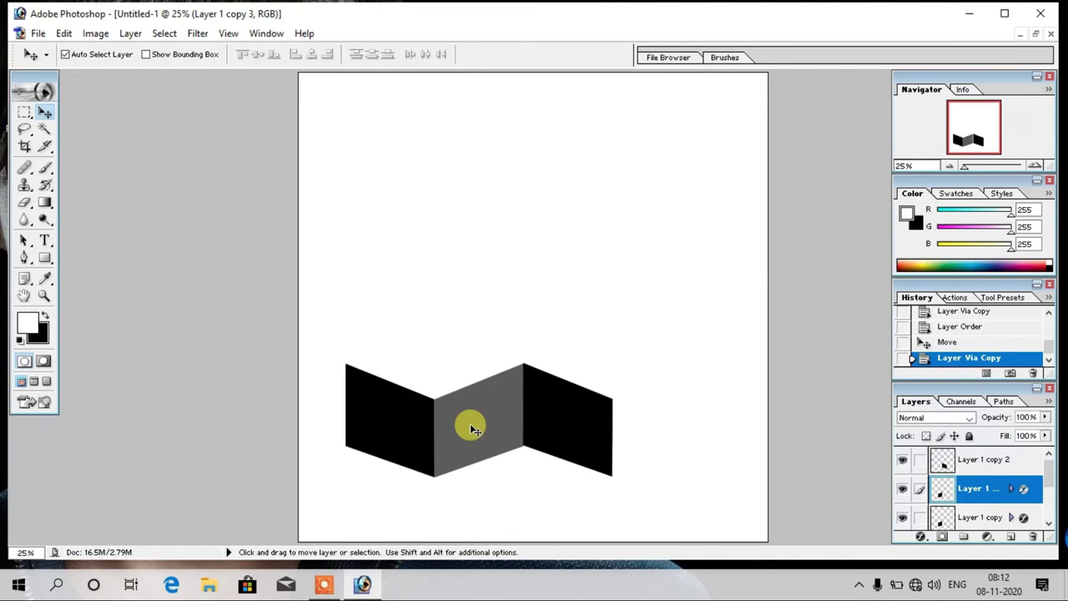
drag(471, 429, 652, 429)
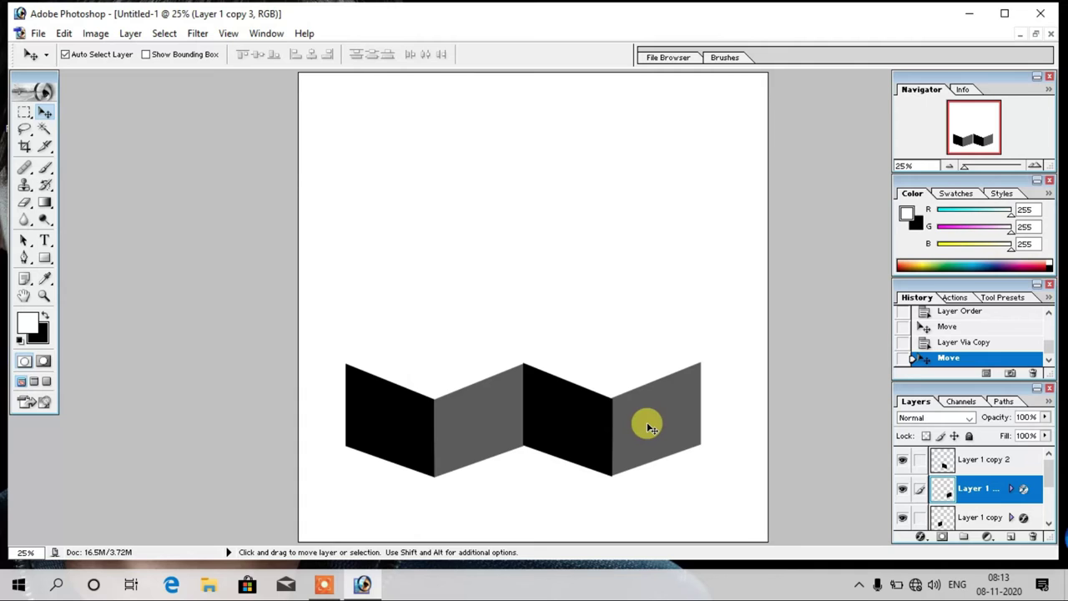
Duplicate the leftmost black panel and place the copy above the row, its lower-right corner meeting the central peak.
click(401, 445)
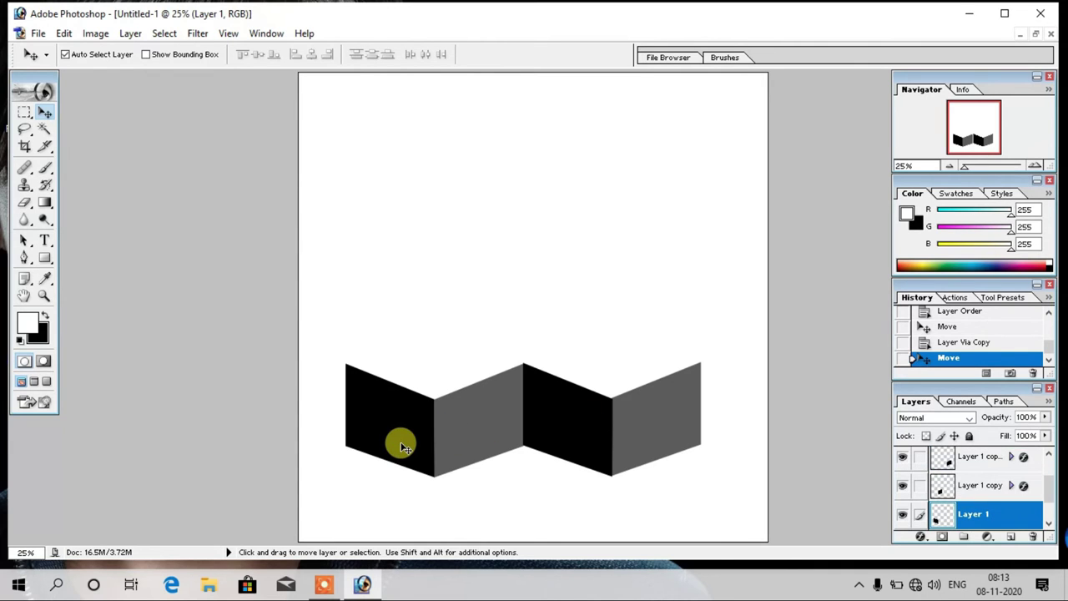
key(ctrl+j)
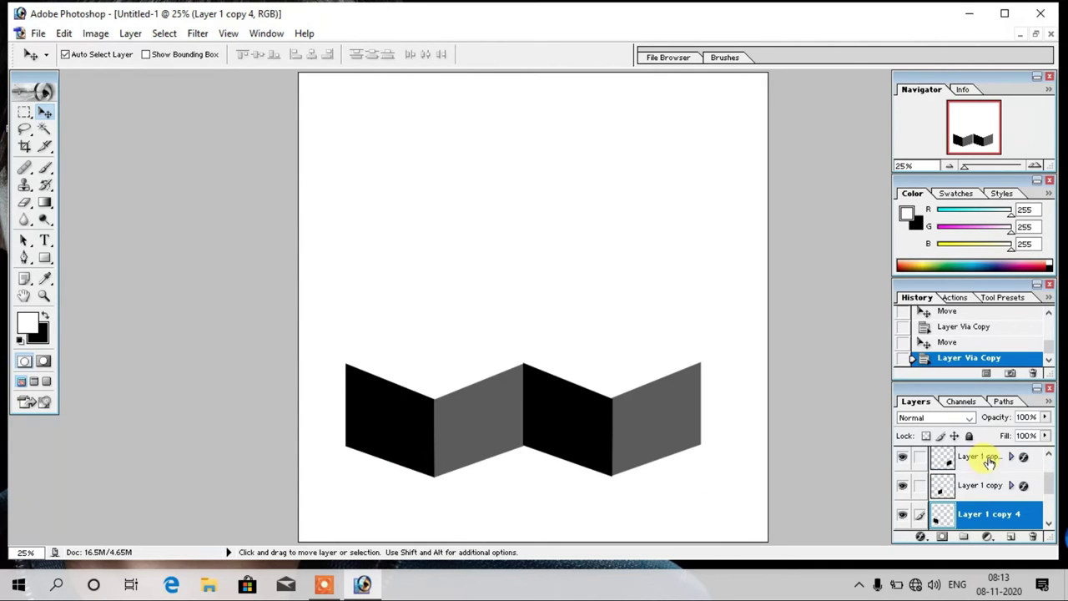
drag(402, 456, 489, 341)
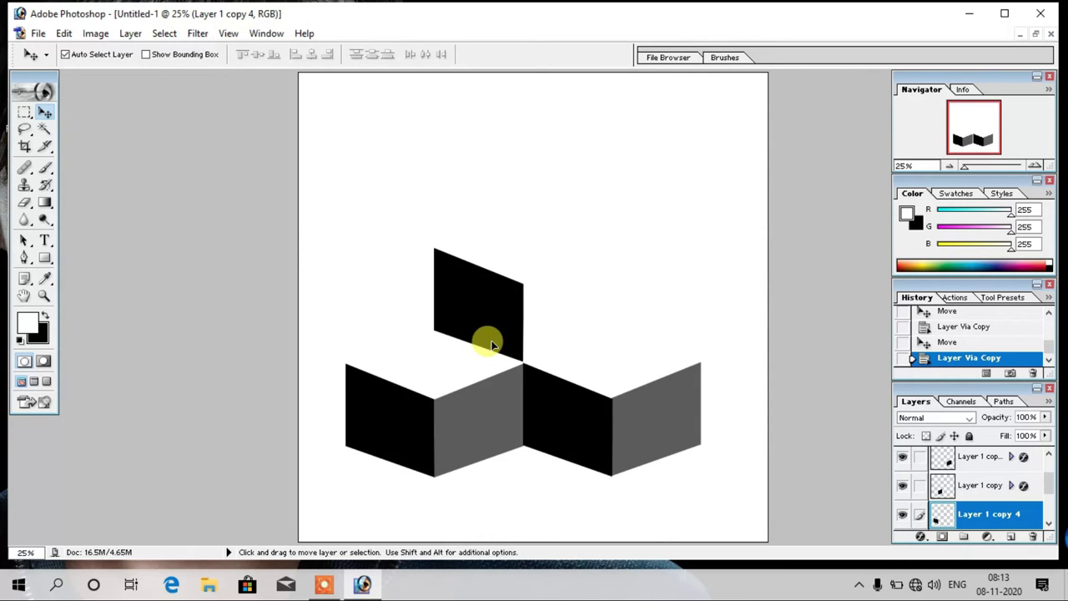
Place a copy of the left gray panel beside the raised black panel and nudge the black panel to close the gap.
click(483, 426)
key(ctrl+j)
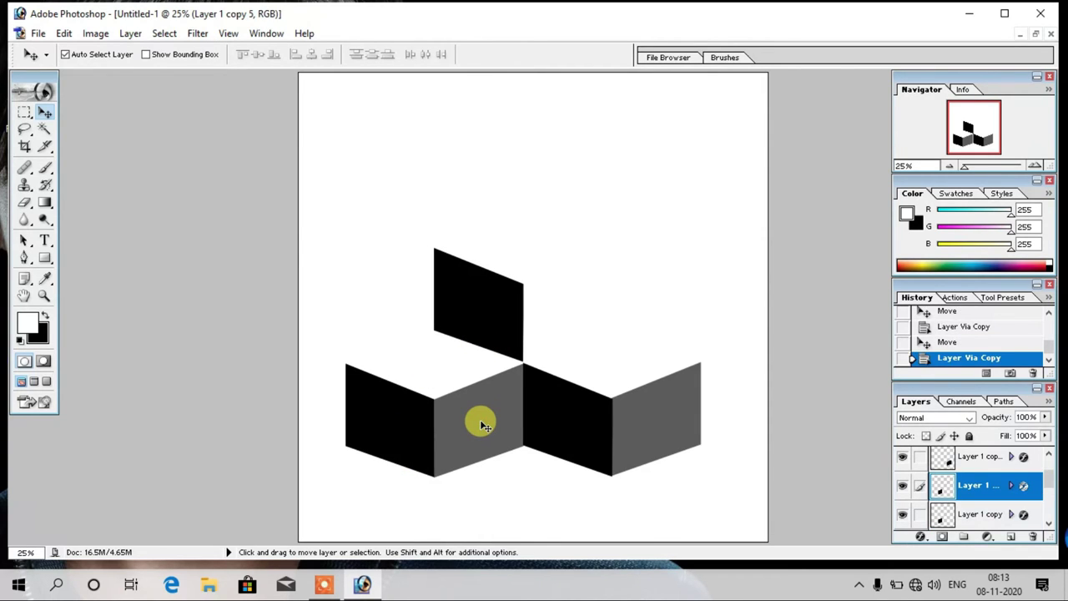
drag(483, 425, 569, 310)
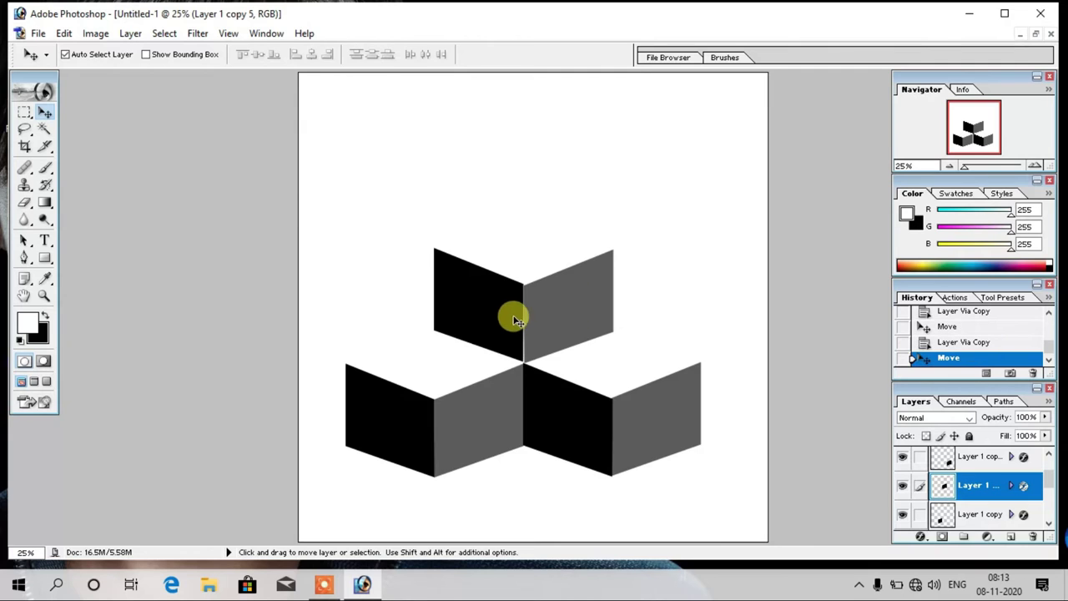
click(494, 326)
drag(495, 328, 492, 327)
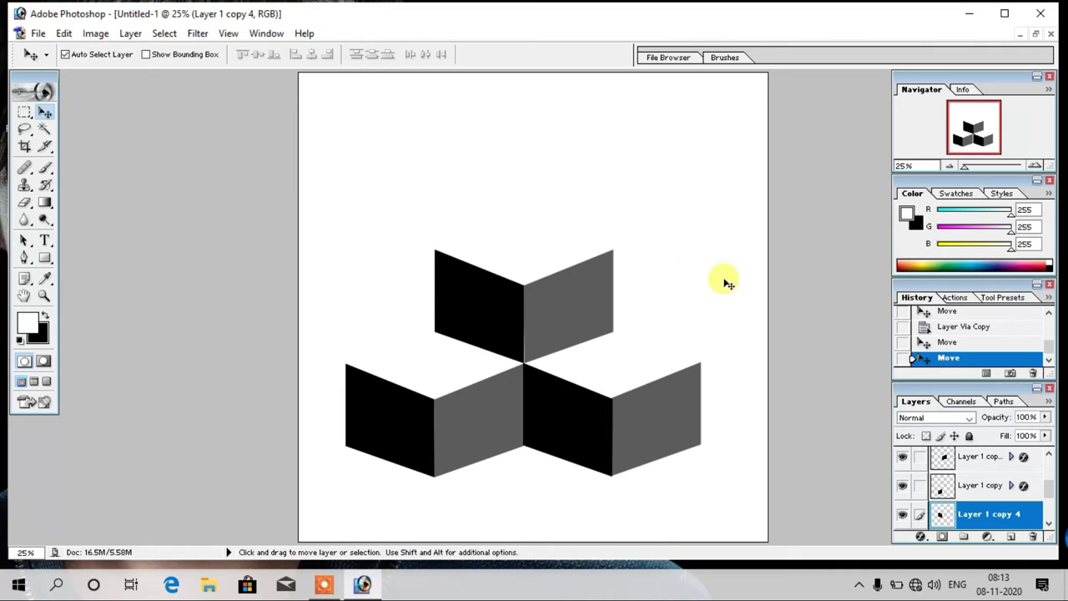
Delete the Background layer.
scroll(1047, 500, down, 5)
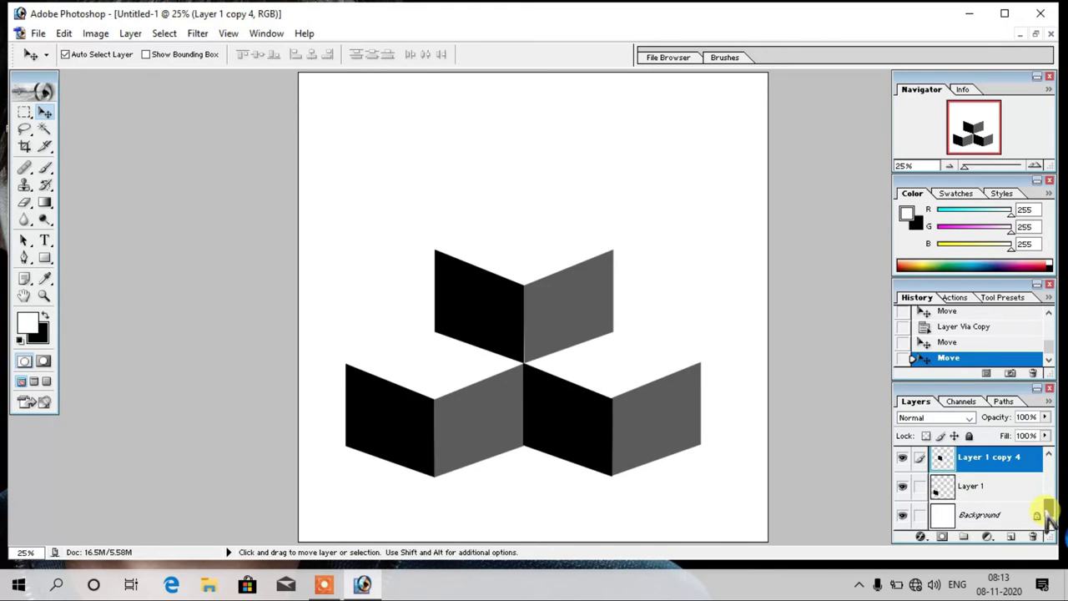
click(1012, 521)
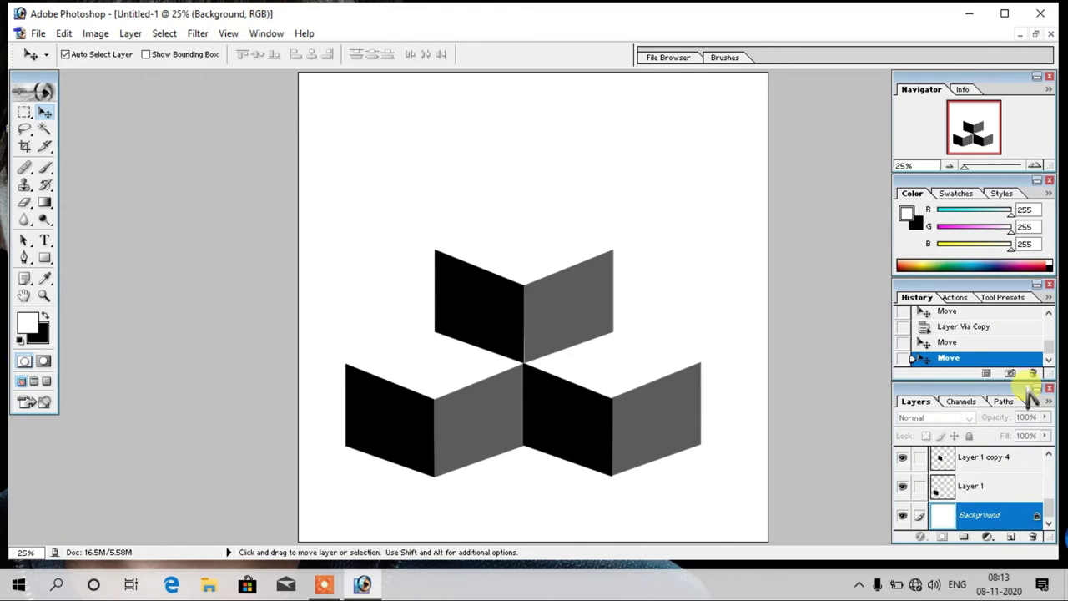
click(1032, 535)
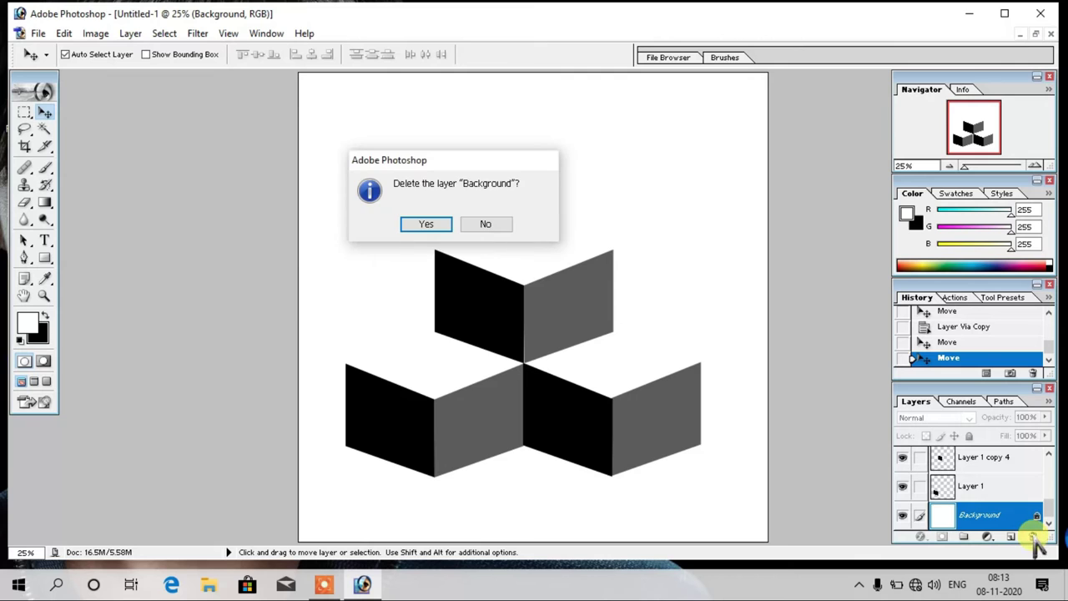
key(Return)
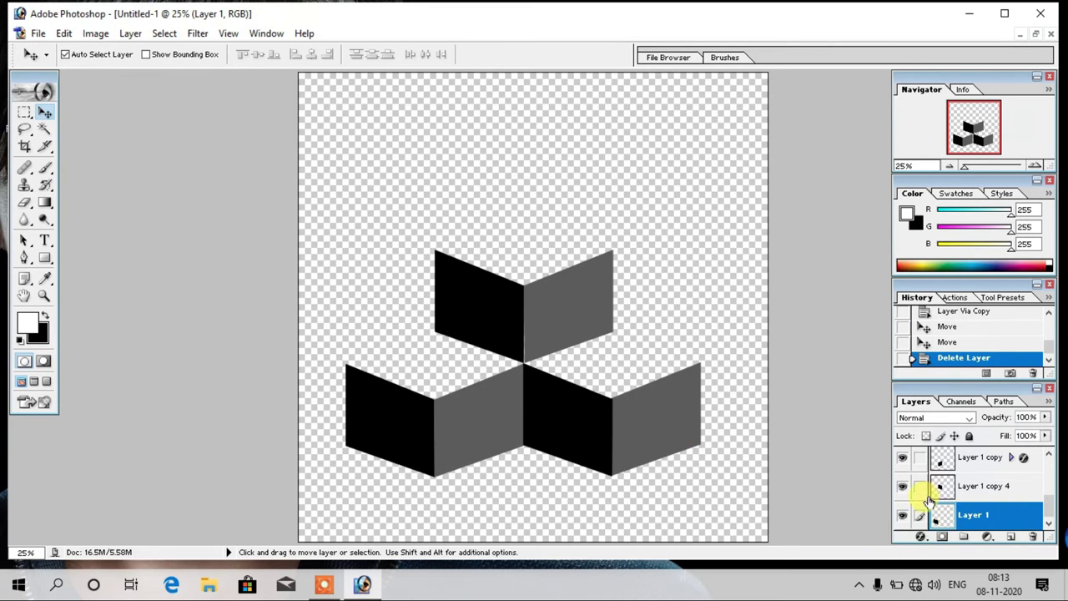
drag(1055, 504, 1022, 417)
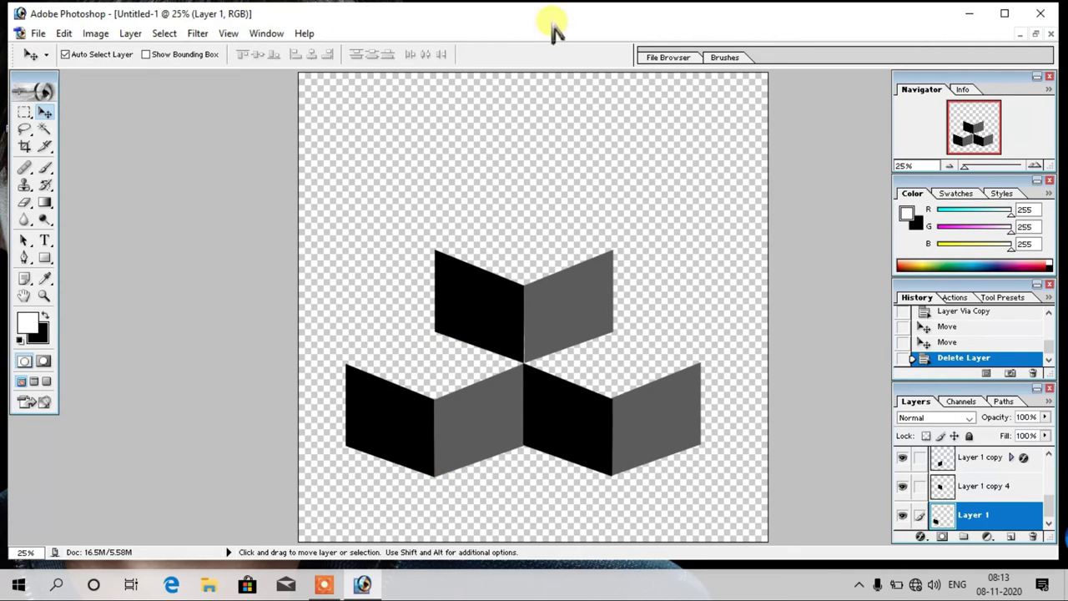
Move the upper black and gray panels higher on the canvas, keeping them joined along their shared edge.
drag(508, 327, 494, 267)
drag(534, 309, 515, 259)
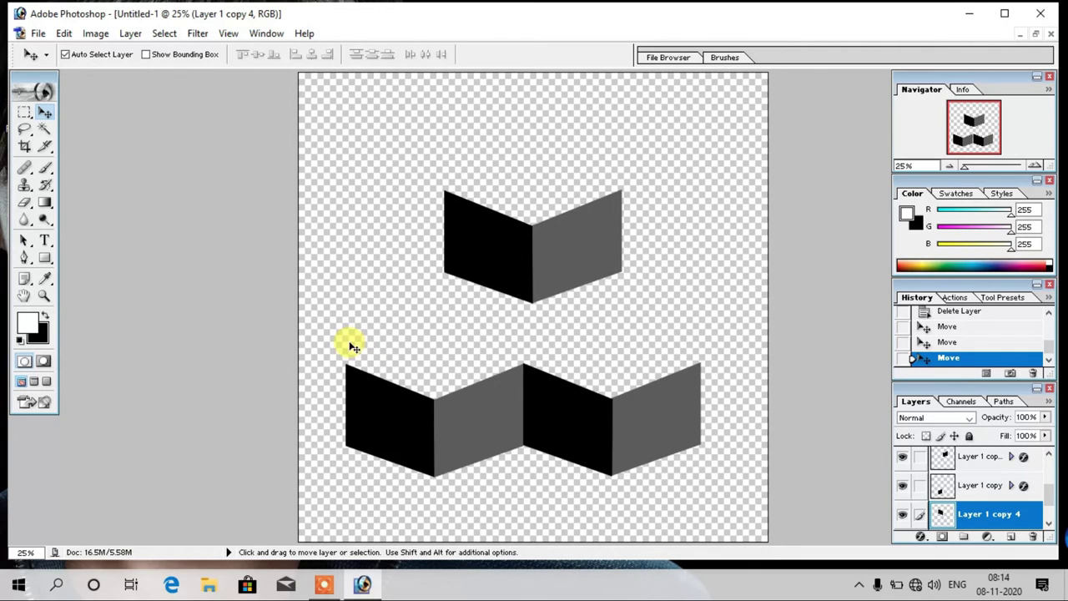
click(711, 487)
Try to raise the four lower panels together by enclosing them in a rectangular selection and moving it.
click(24, 111)
drag(315, 318, 763, 491)
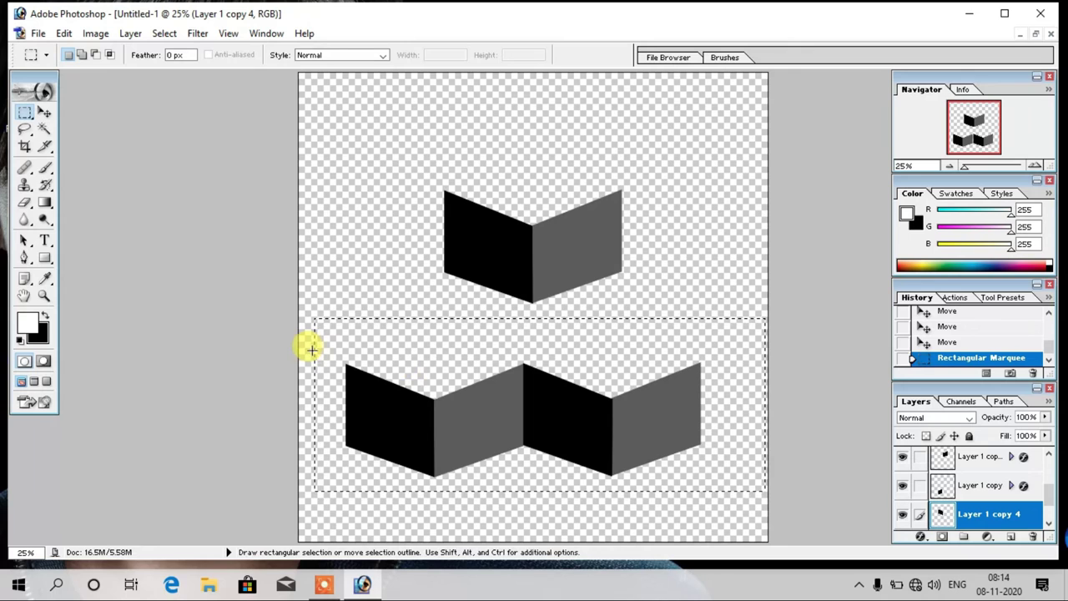
click(44, 111)
drag(471, 406, 472, 372)
key(ctrl+d)
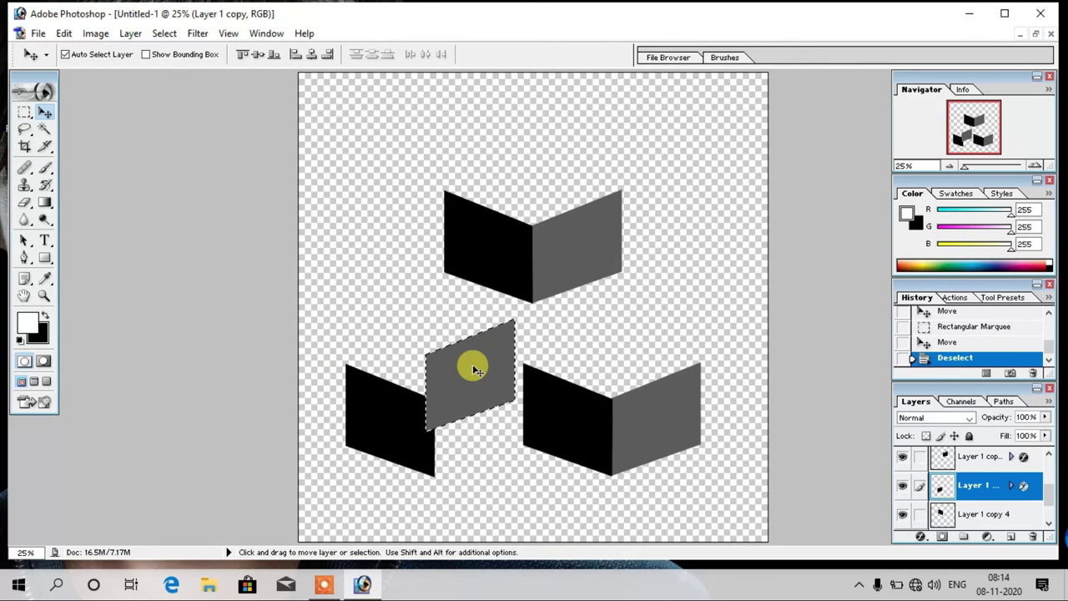
Undo the gray panel's move and clear the rectangular selection around the lower row.
key(ctrl+z)
key(ctrl+z)
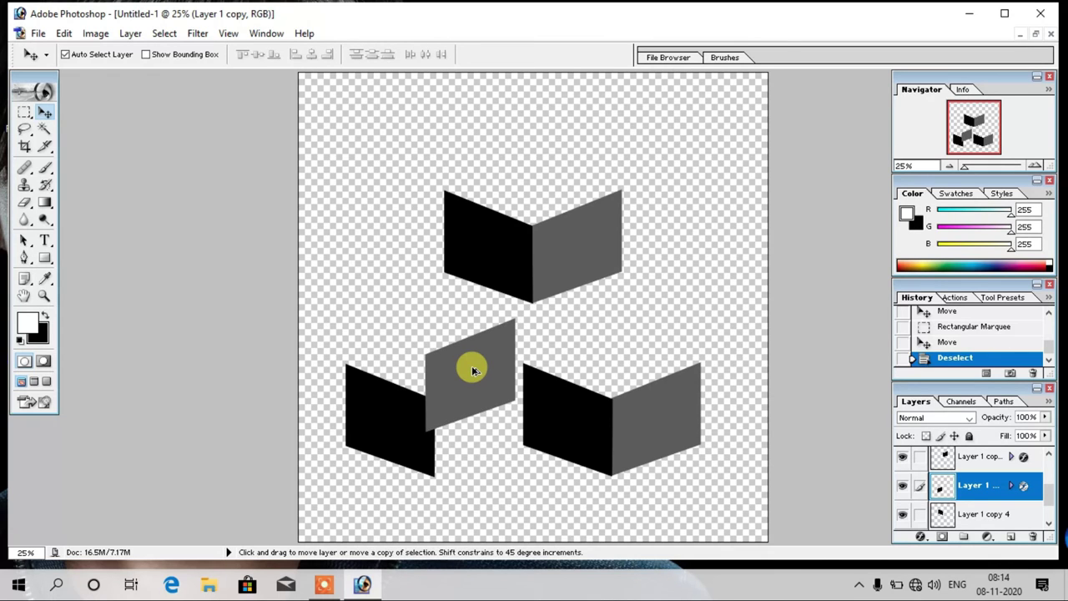
key(ctrl+alt+z)
key(ctrl+alt+z)
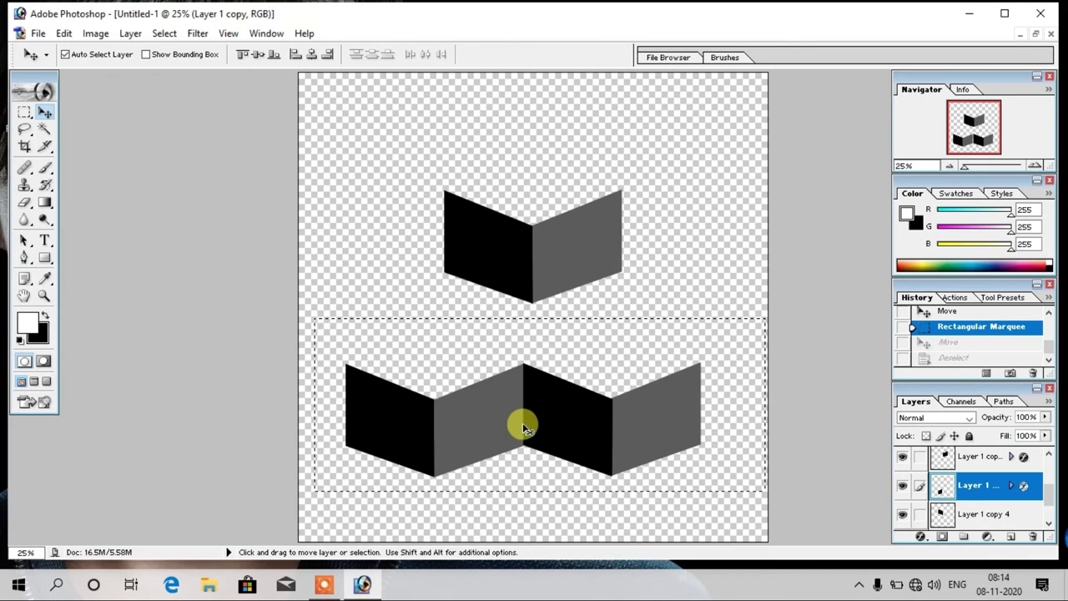
key(ctrl+d)
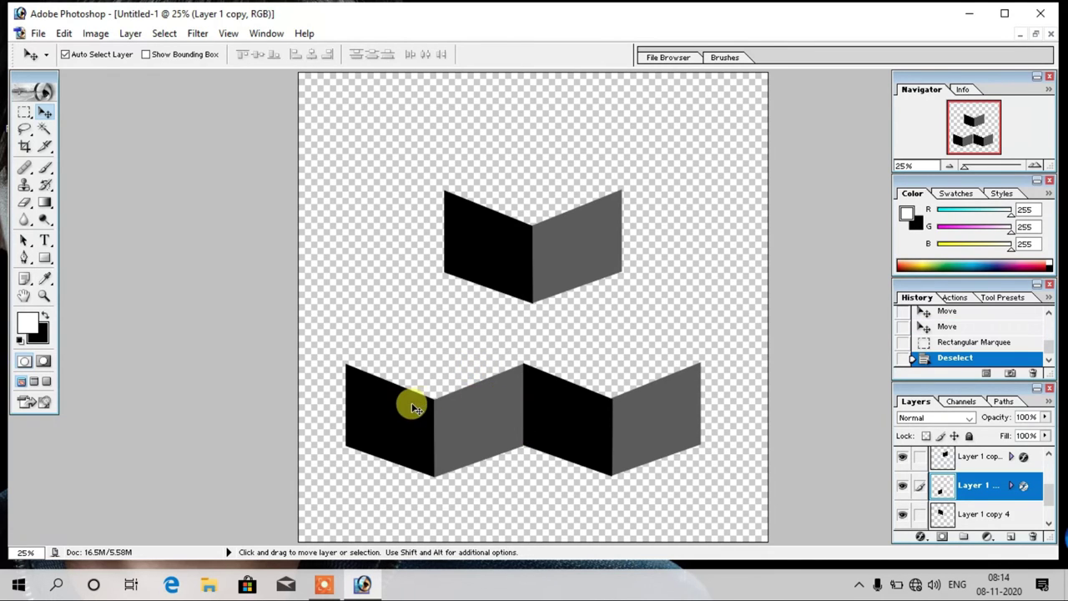
Move the four lower panels up one by one so their central peak meets the upper pair's bottom corner.
drag(533, 406, 551, 345)
drag(481, 435, 489, 372)
click(401, 427)
drag(401, 427, 409, 366)
drag(672, 424, 681, 368)
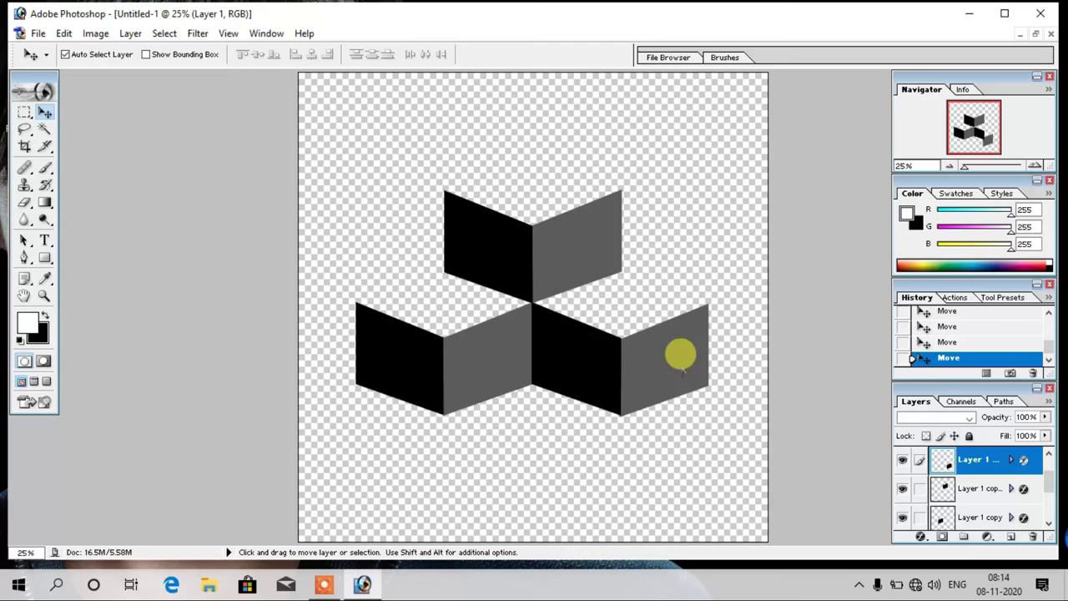
click(438, 422)
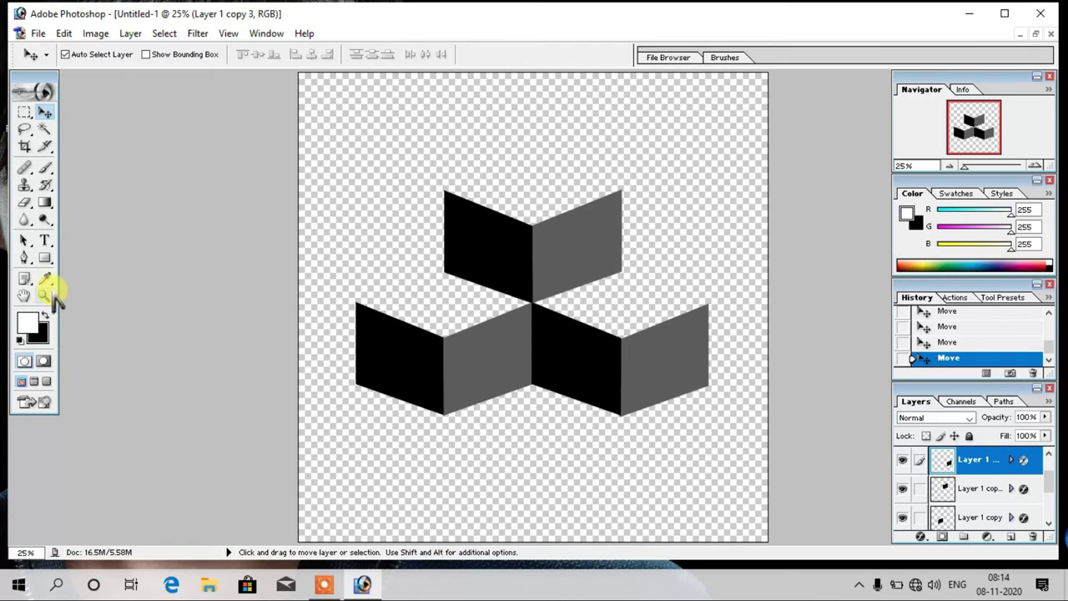
Create a wide text box below the panels and set its text color to dark gray 564D4D.
click(45, 241)
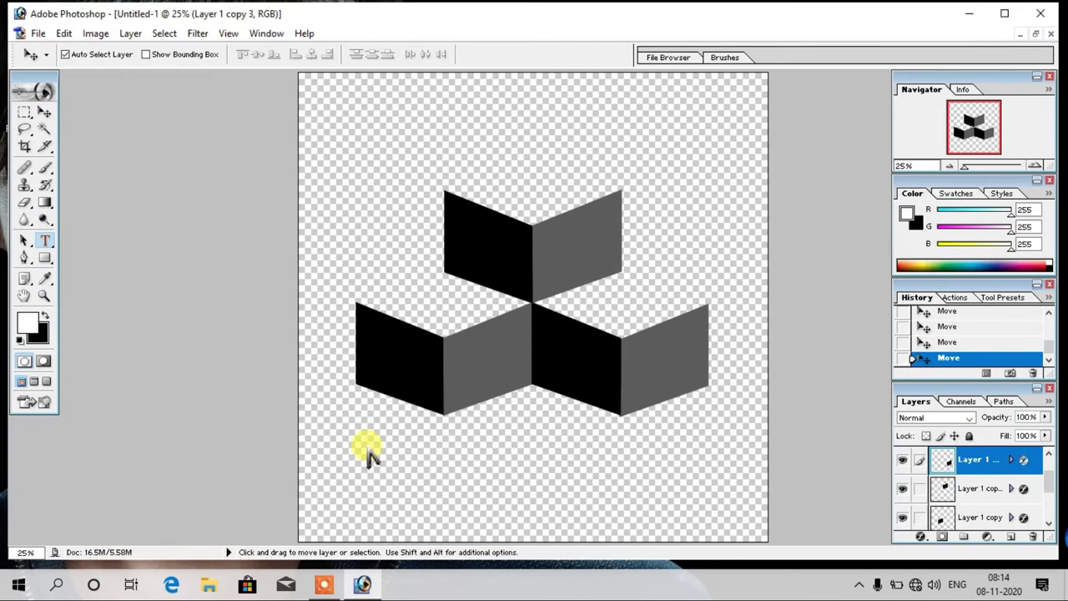
drag(369, 439, 665, 509)
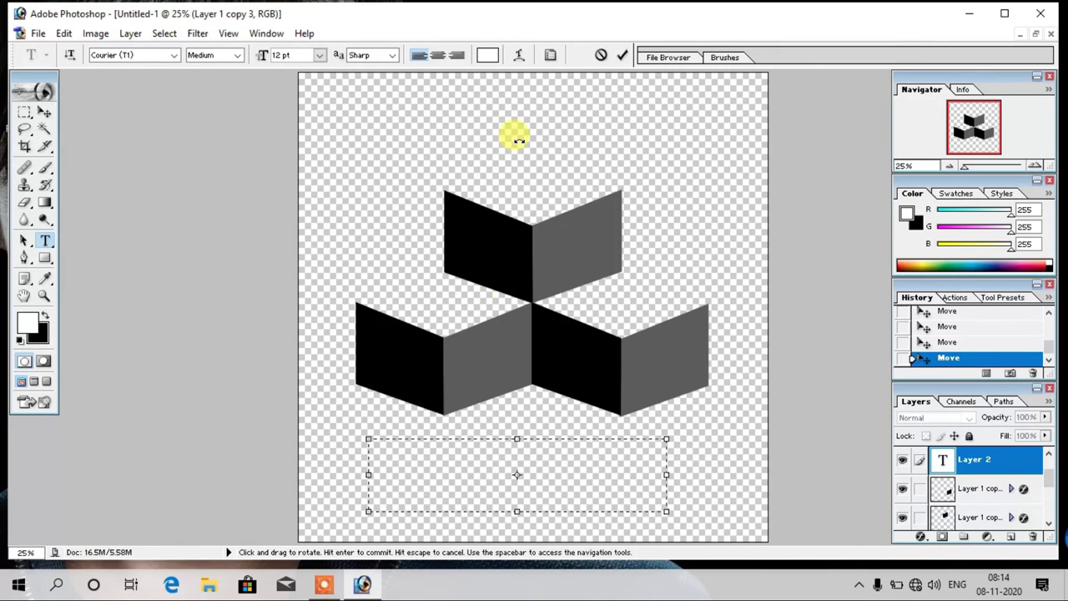
click(488, 55)
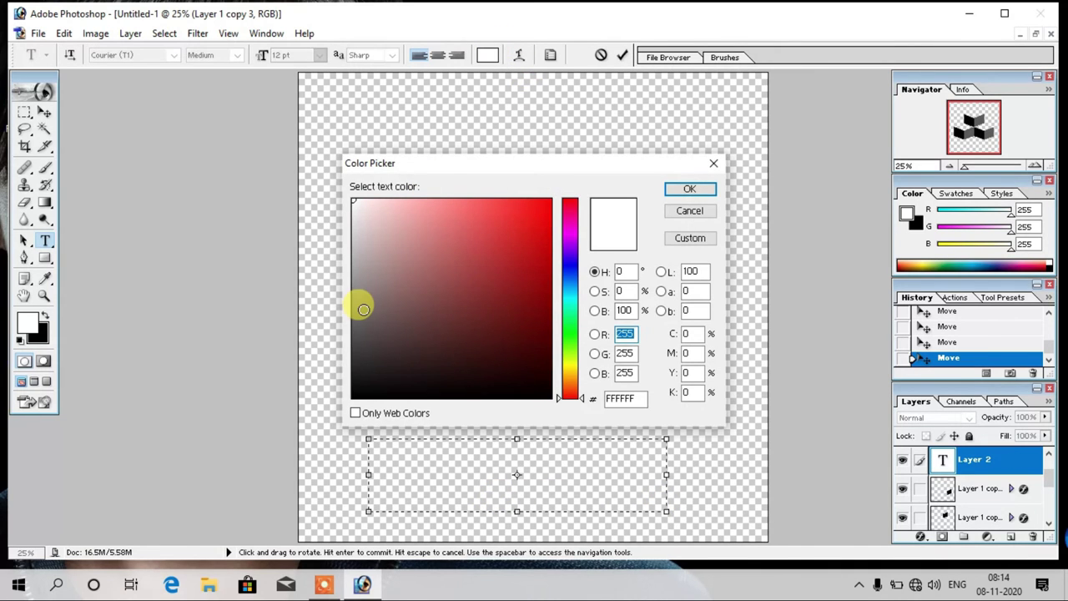
drag(363, 310, 373, 330)
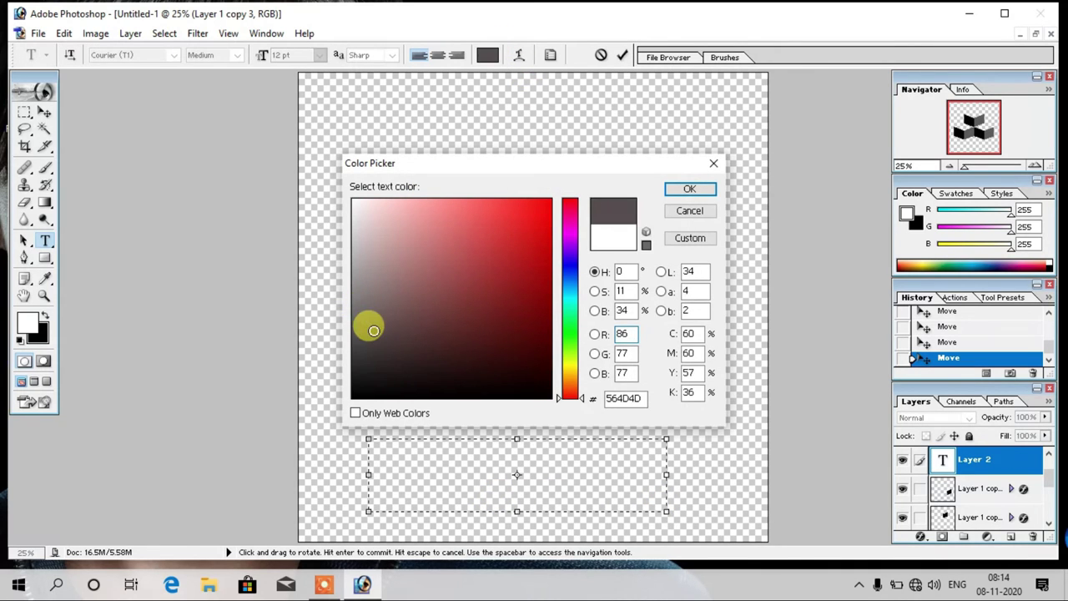
click(690, 188)
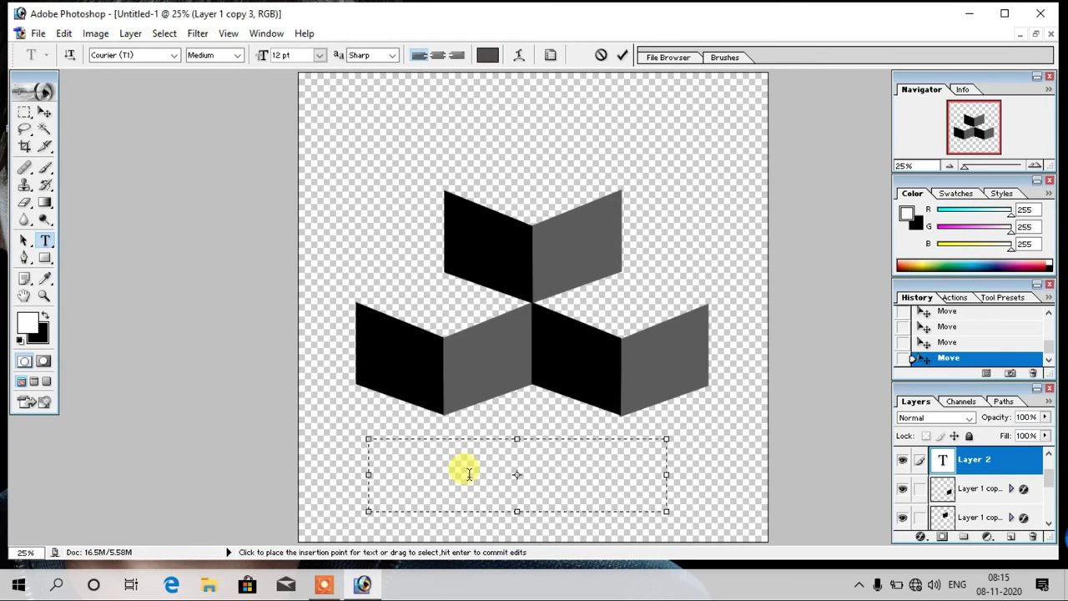
Enter POP TECH TAMIL in 72 pt Bold Courier and shrink the text box to fit the line.
click(319, 55)
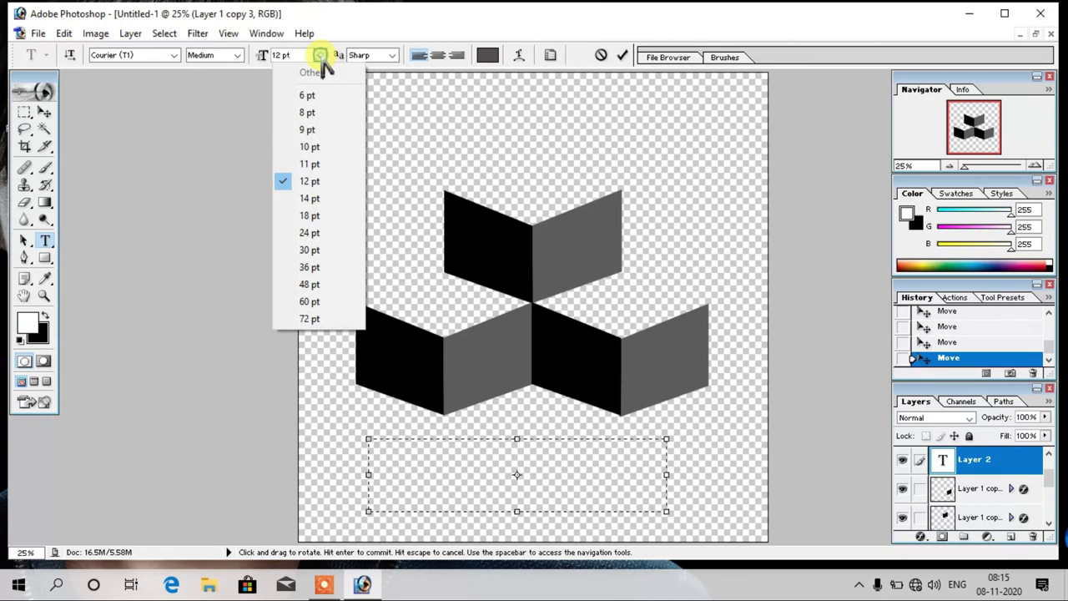
click(310, 318)
click(237, 55)
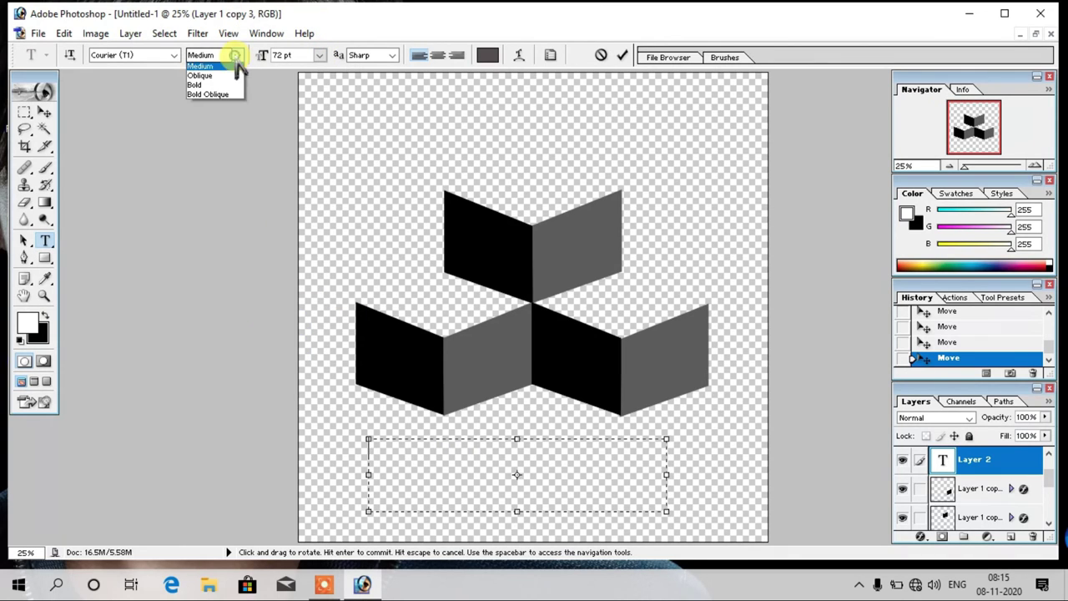
click(219, 87)
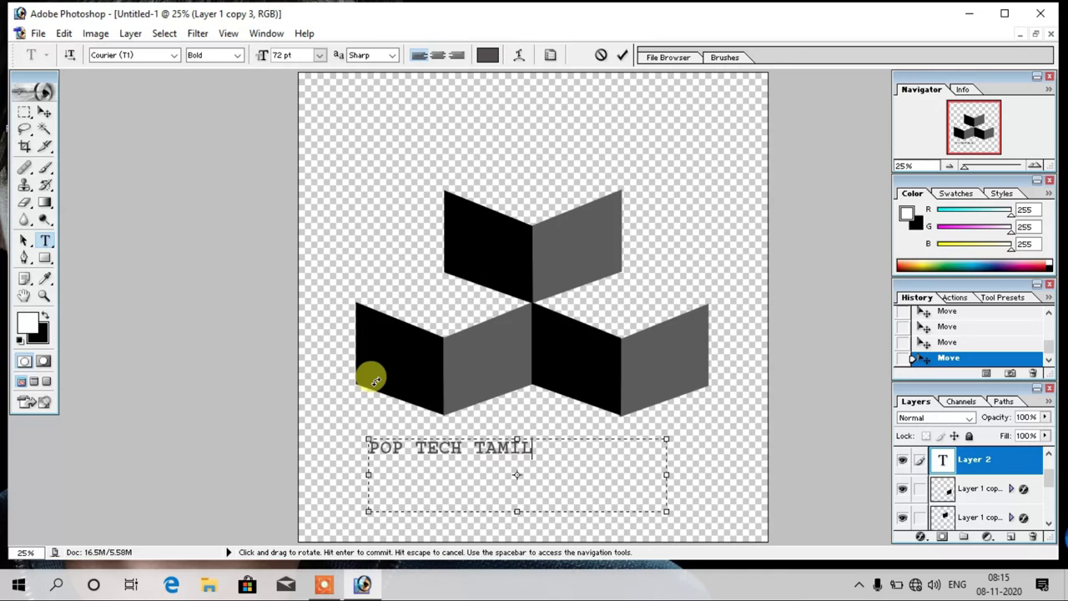
drag(665, 511, 534, 462)
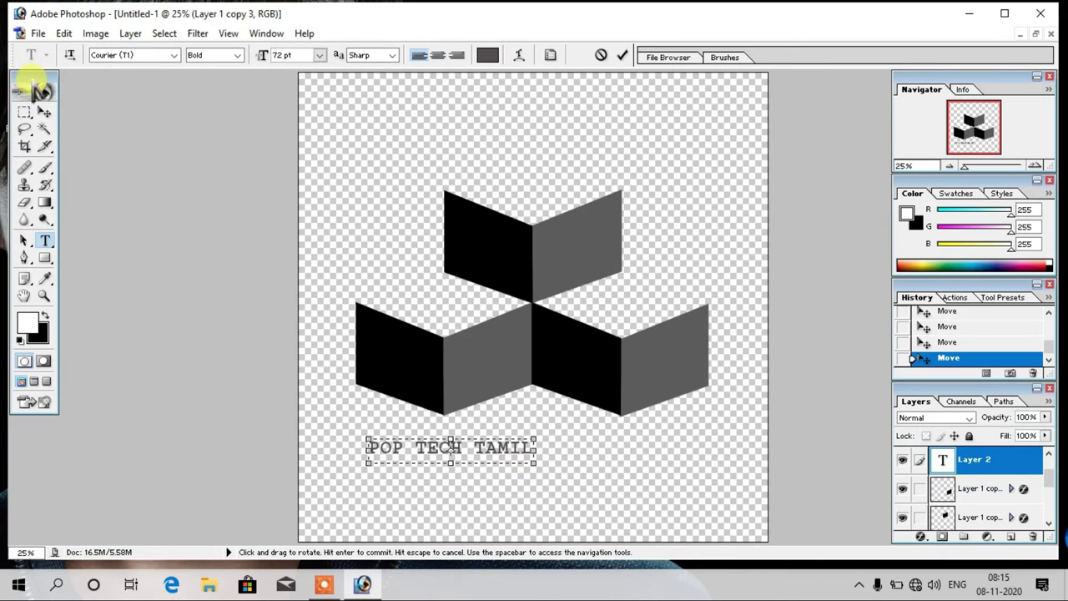
click(44, 111)
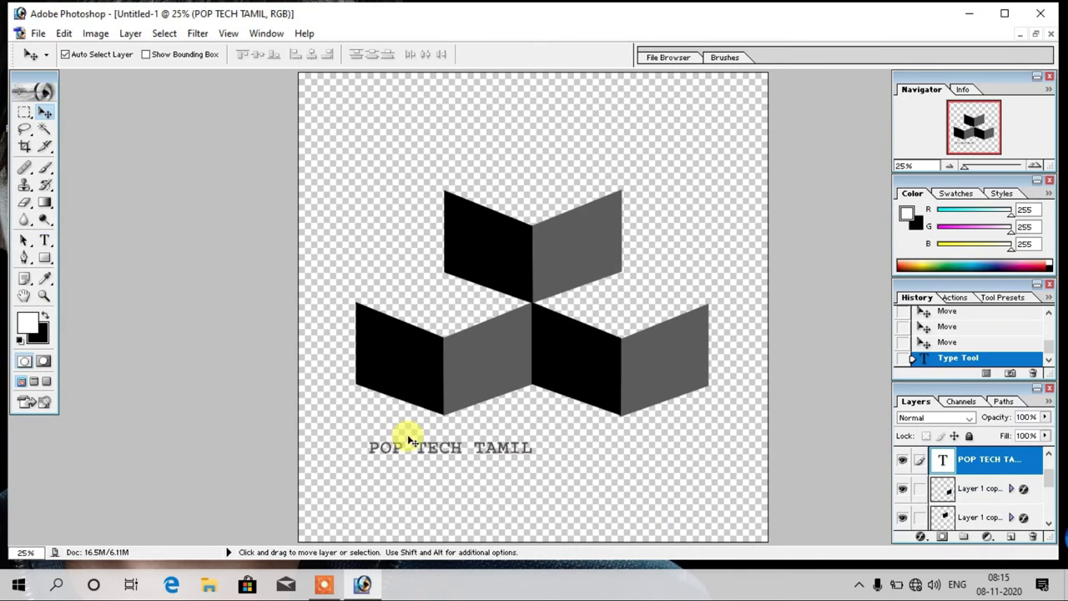
Scale the POP TECH TAMIL text proportionally to about 195% and center it beneath the panels.
drag(433, 457, 511, 459)
key(ctrl+t)
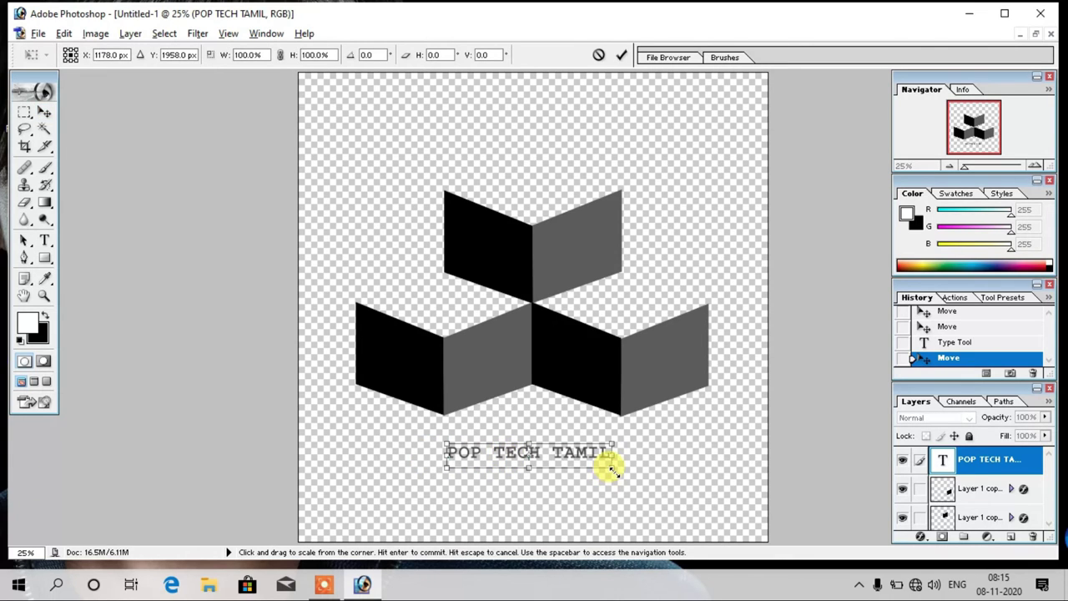
drag(612, 470, 684, 521)
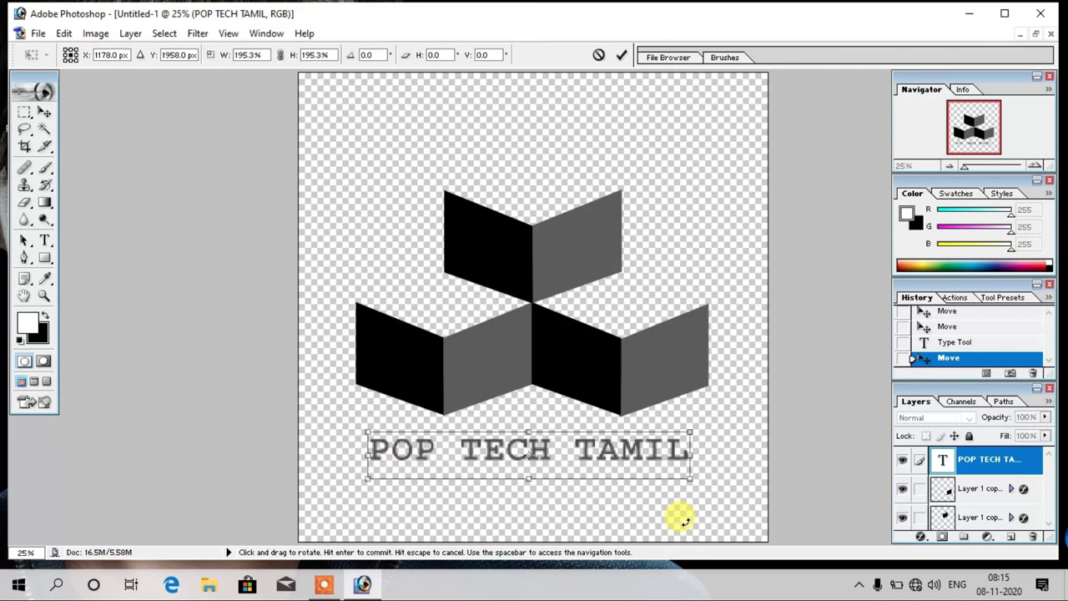
key(Return)
drag(612, 451, 615, 444)
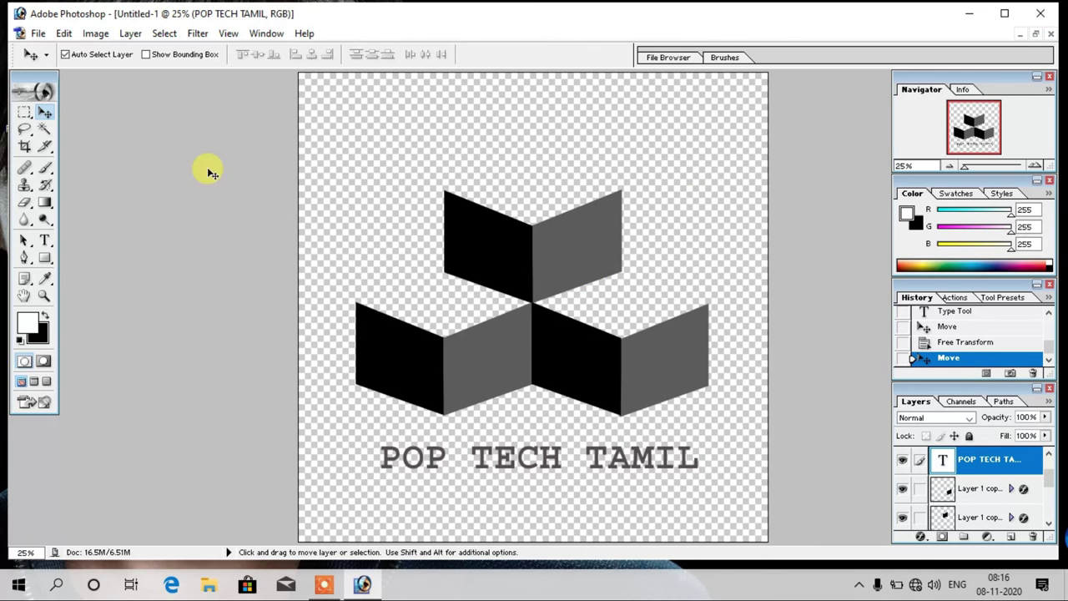
Save a PNG copy of the logo to the Desktop as logo 1.png with interlacing set to None.
click(35, 34)
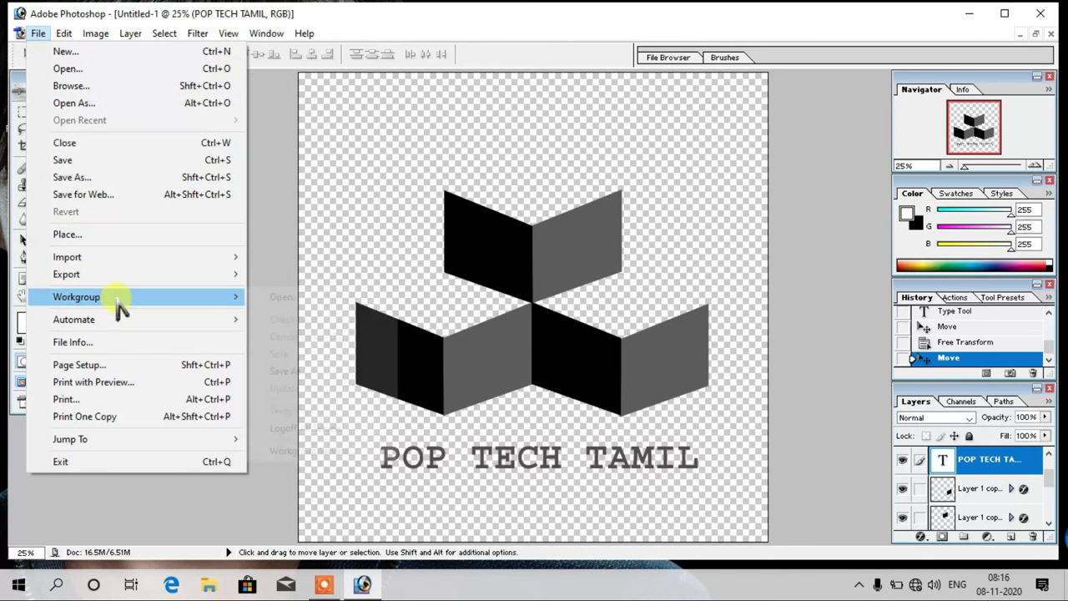
click(137, 163)
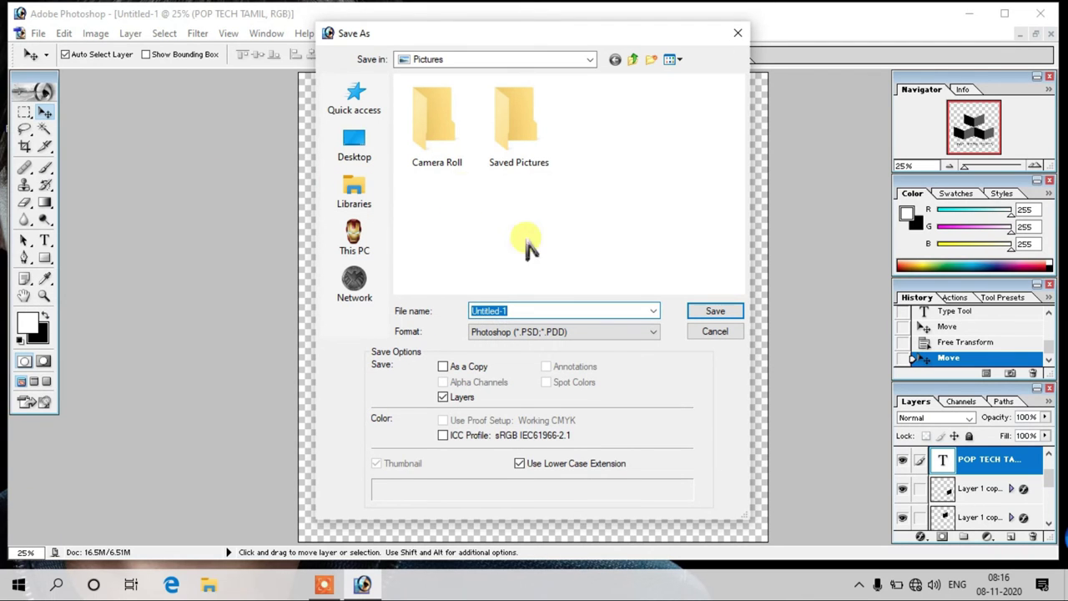
click(352, 150)
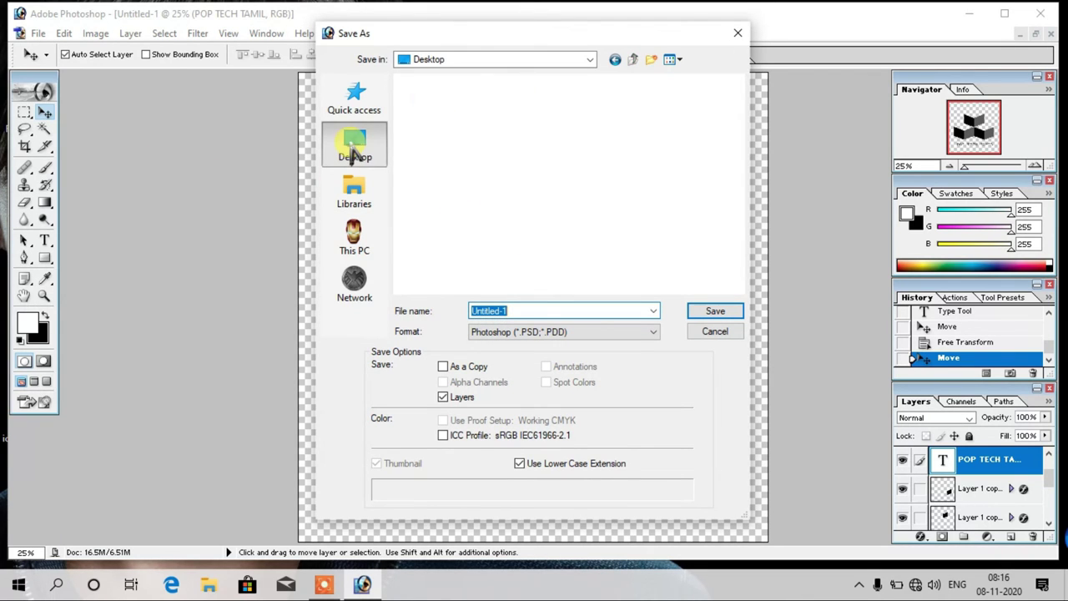
click(543, 332)
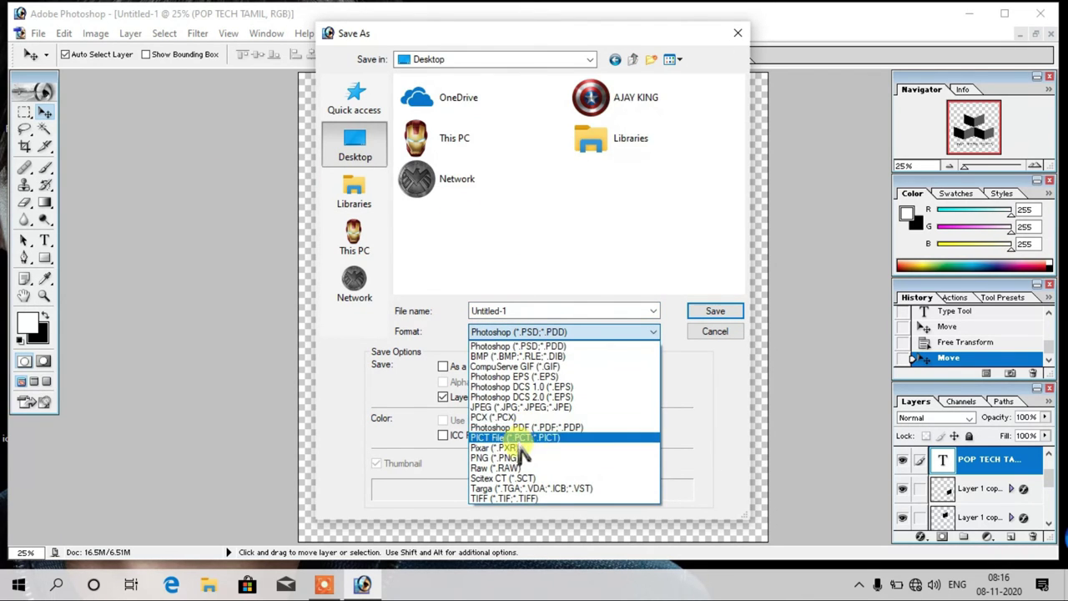
click(516, 458)
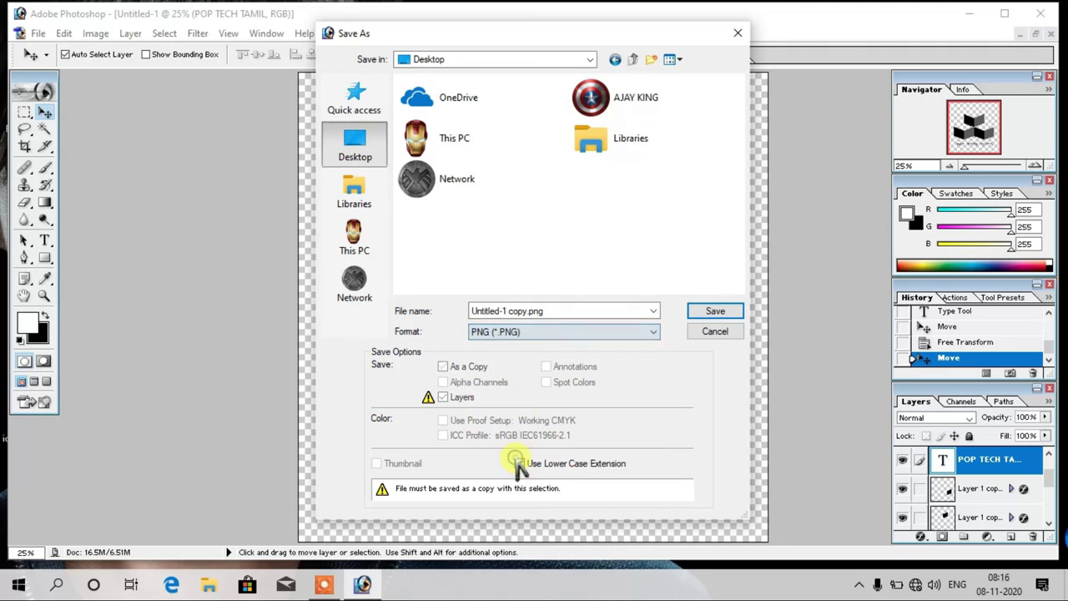
click(521, 311)
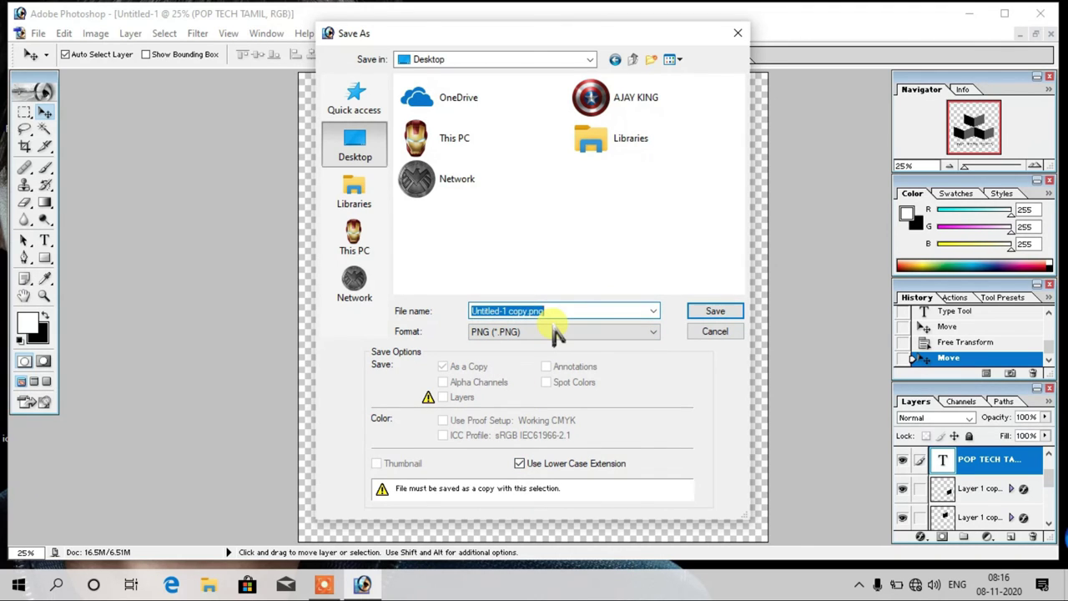
key(Home)
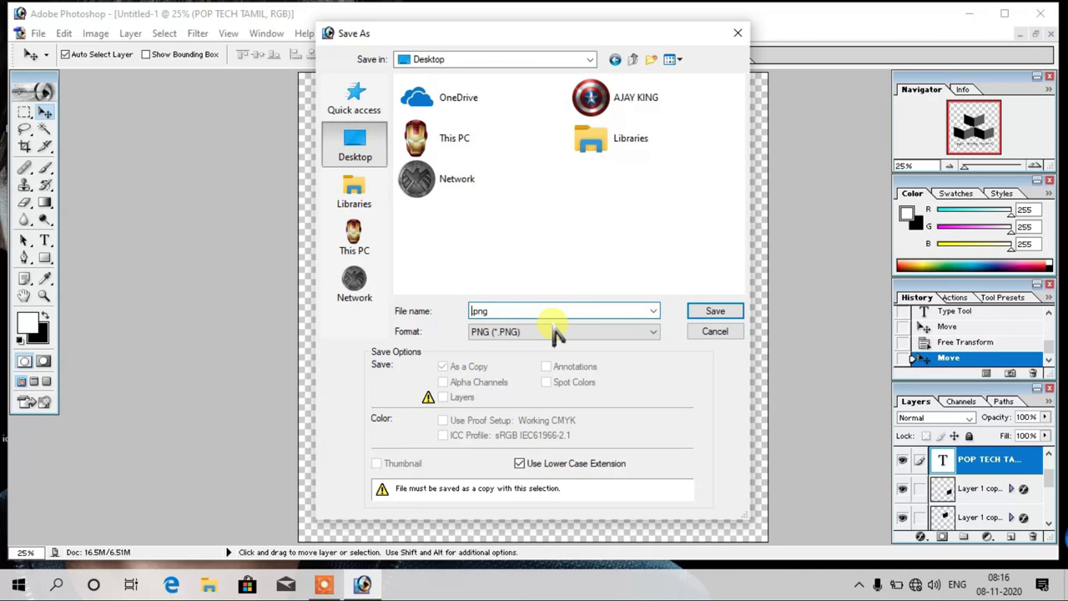
text(logo 1)
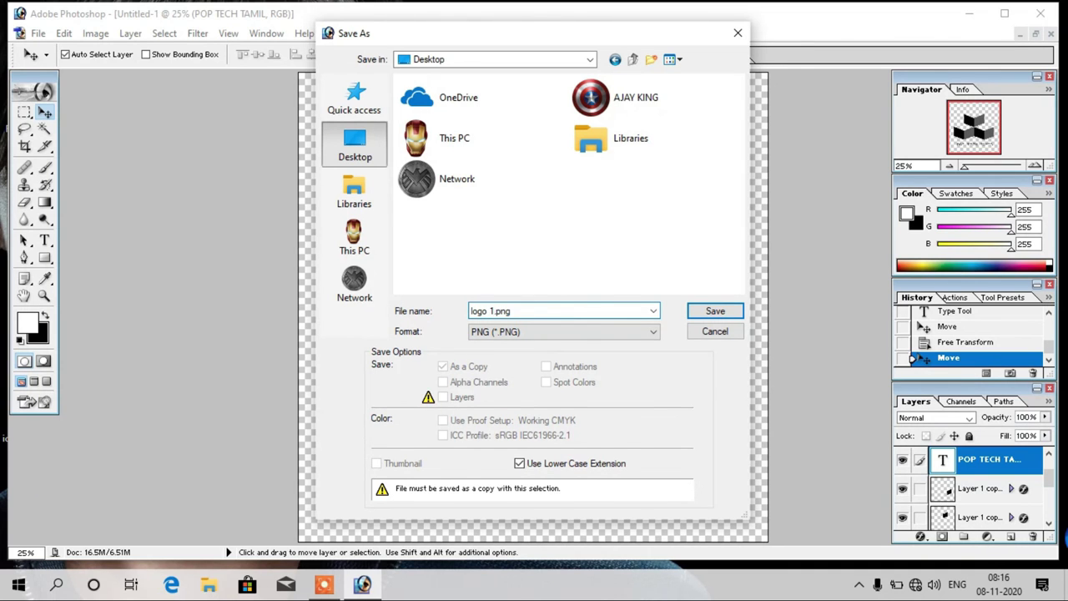
key(Return)
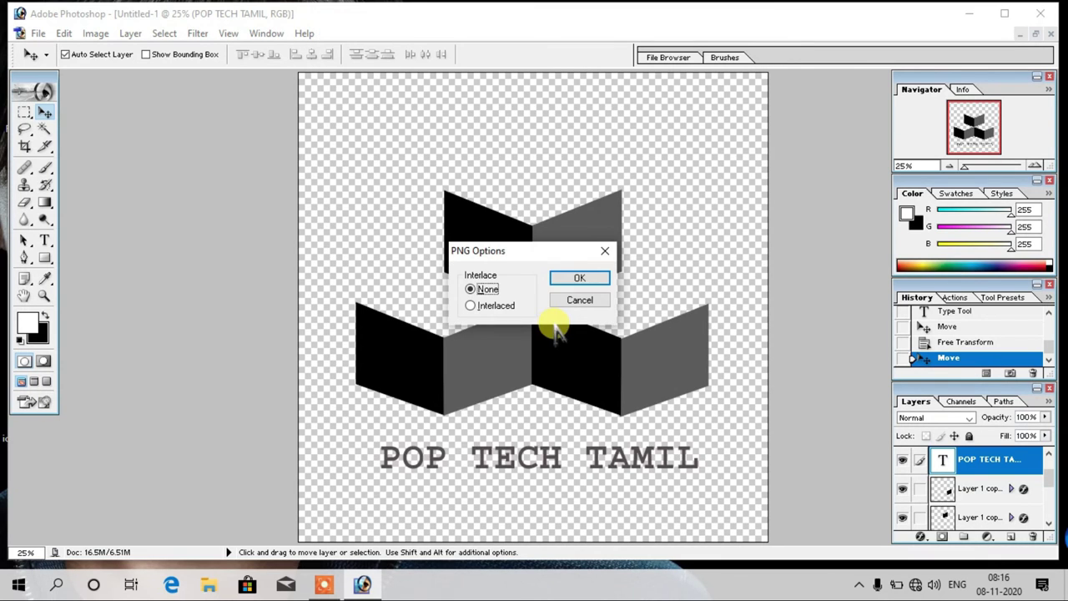
click(579, 278)
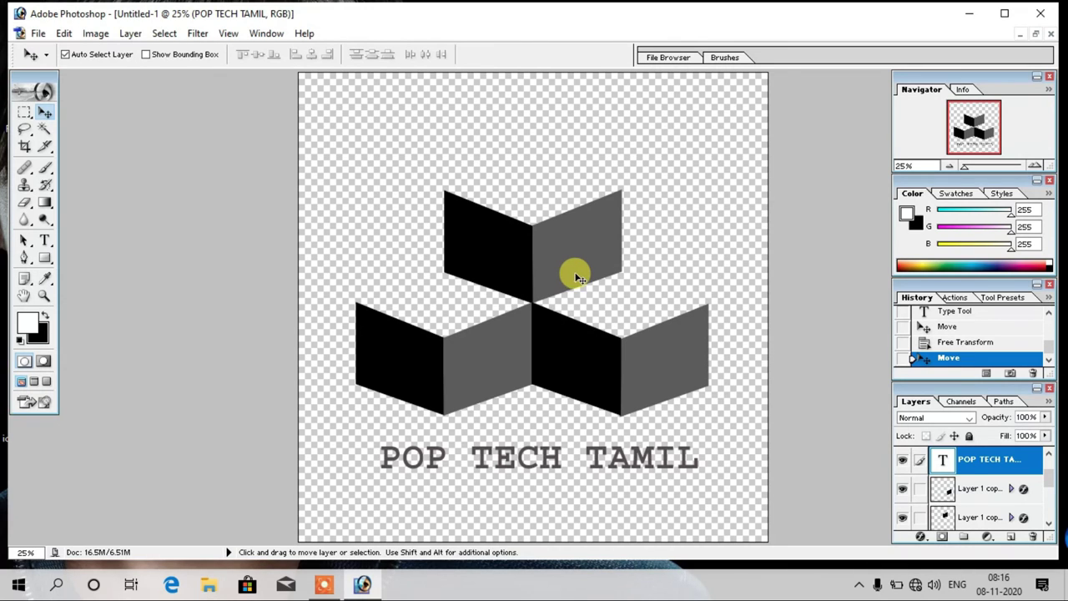
Close Photoshop without saving changes to the Untitled-1 document.
click(1041, 13)
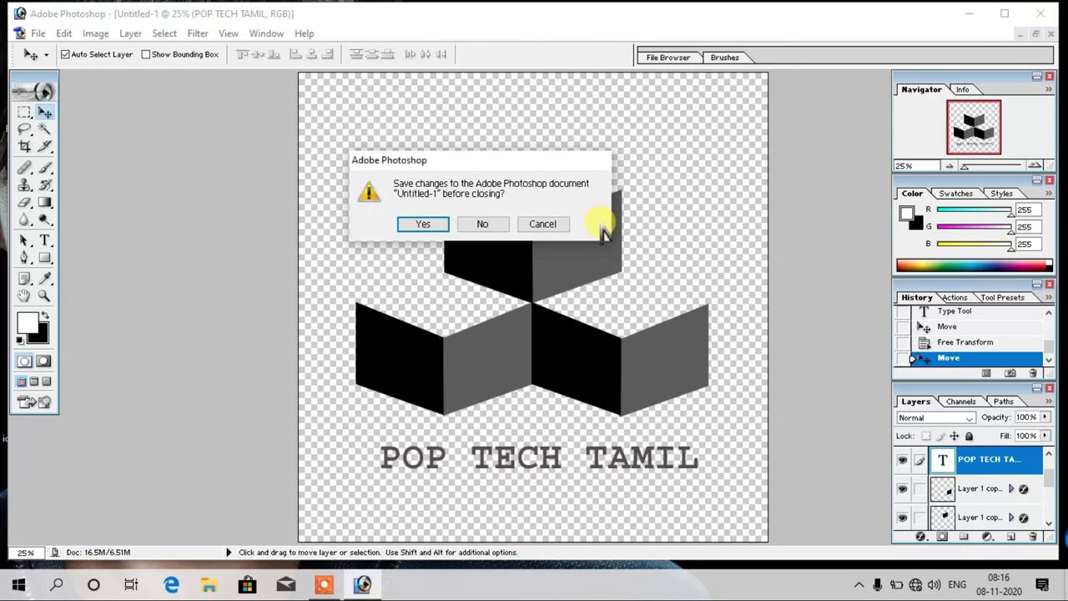
click(483, 222)
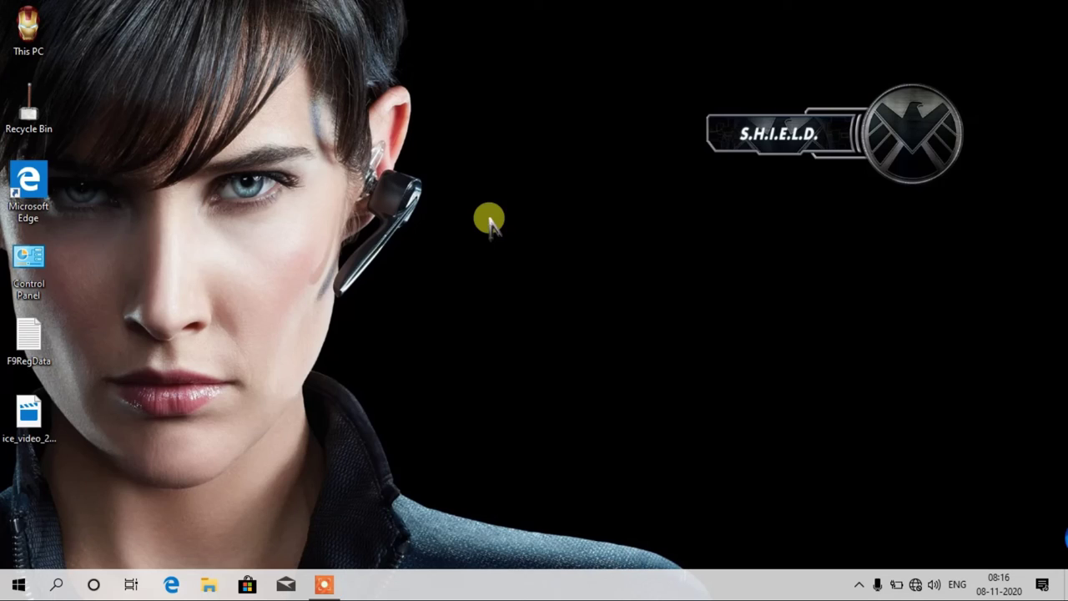
click(10, 417)
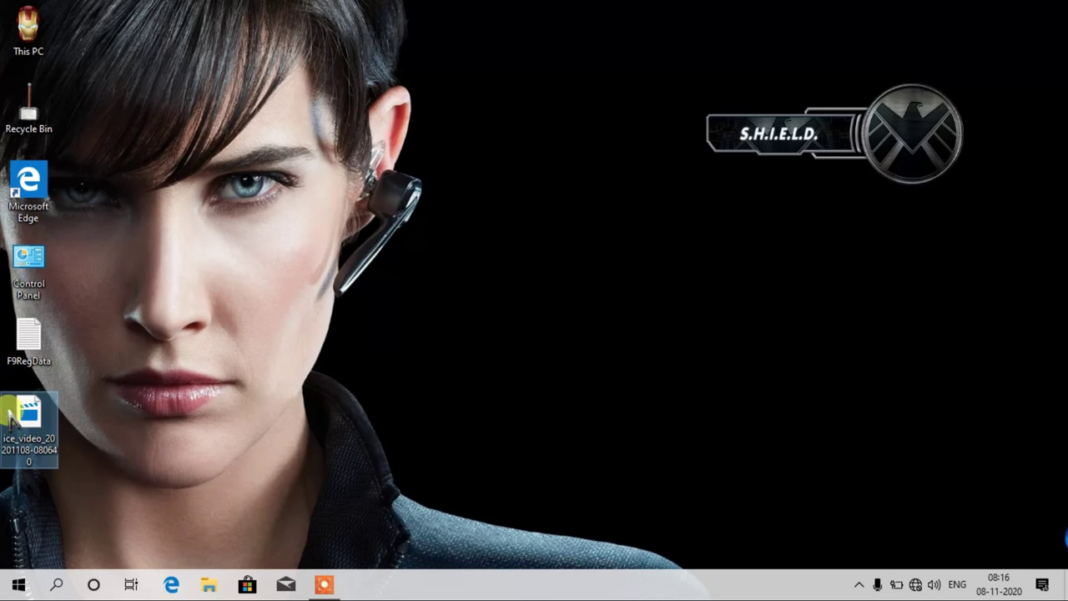
double_click(10, 417)
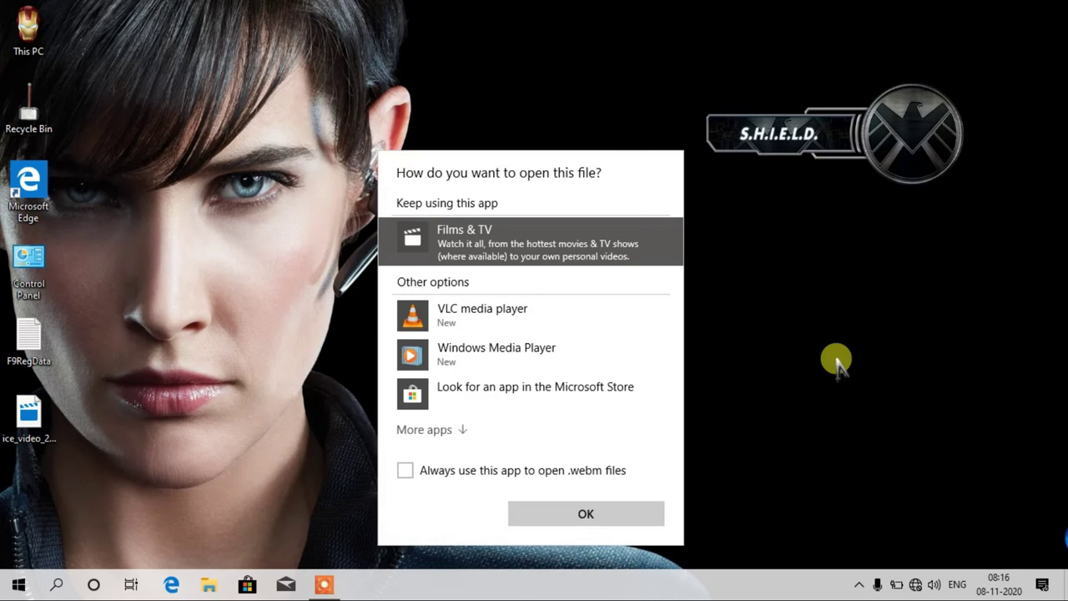
click(834, 358)
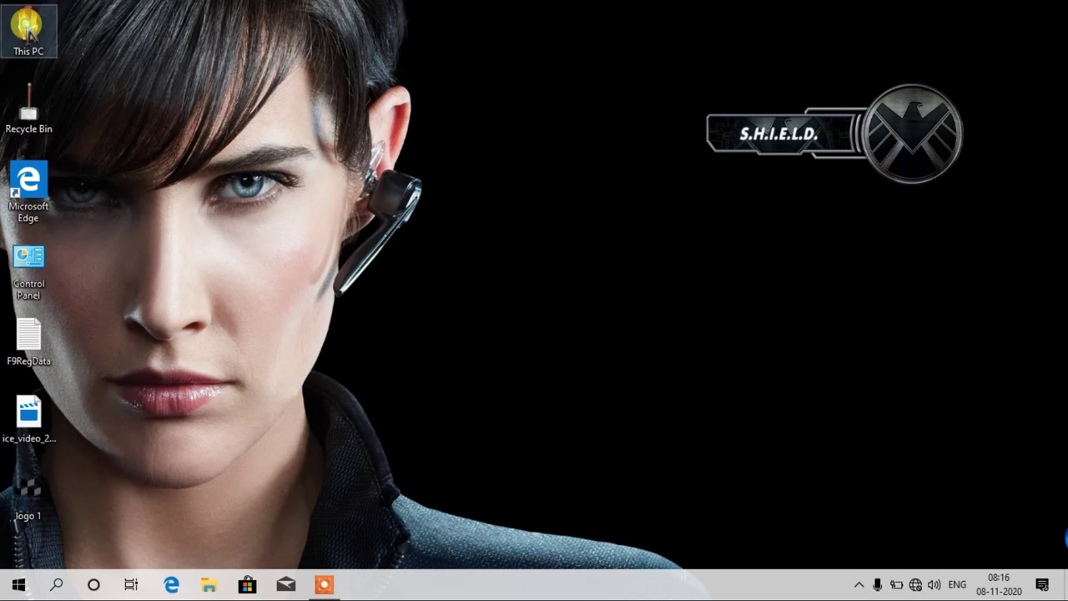
Switch to File Explorer, open logo 1 from the Desktop folder in Photos, and close the folder window.
double_click(27, 27)
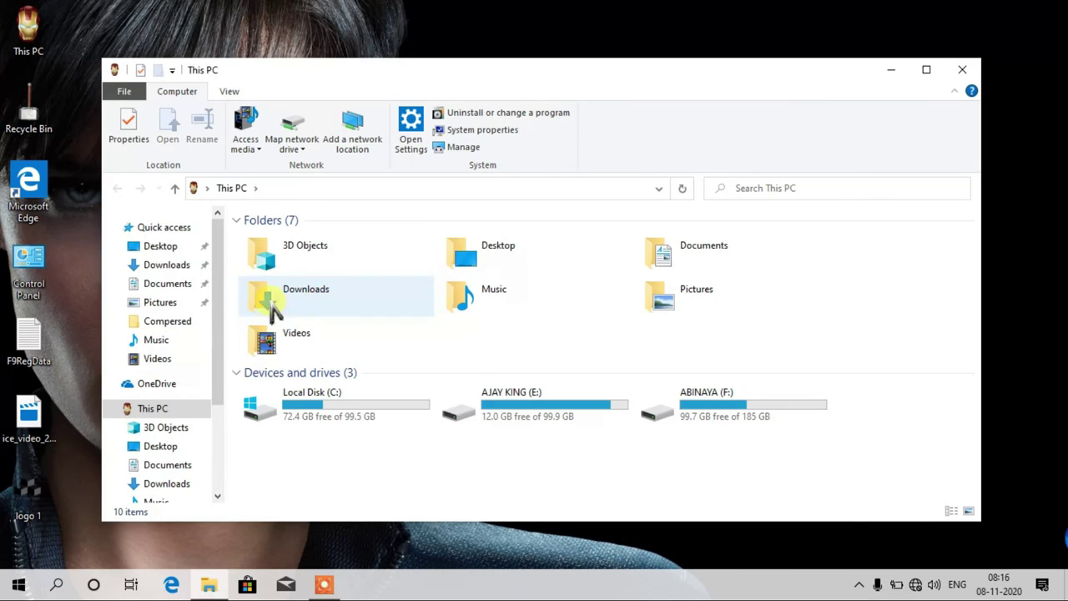
click(171, 247)
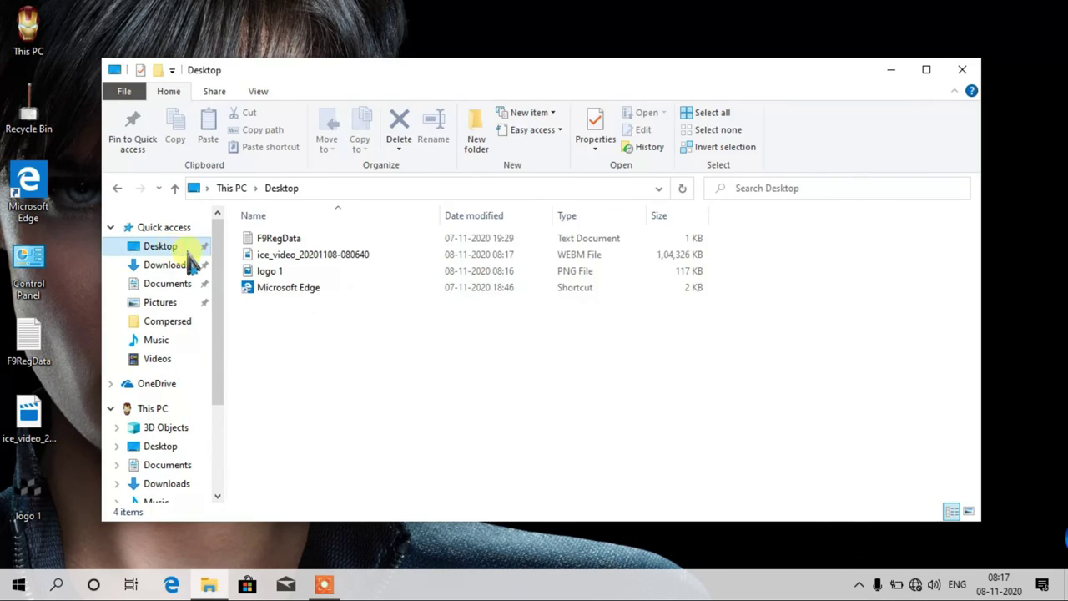
click(329, 271)
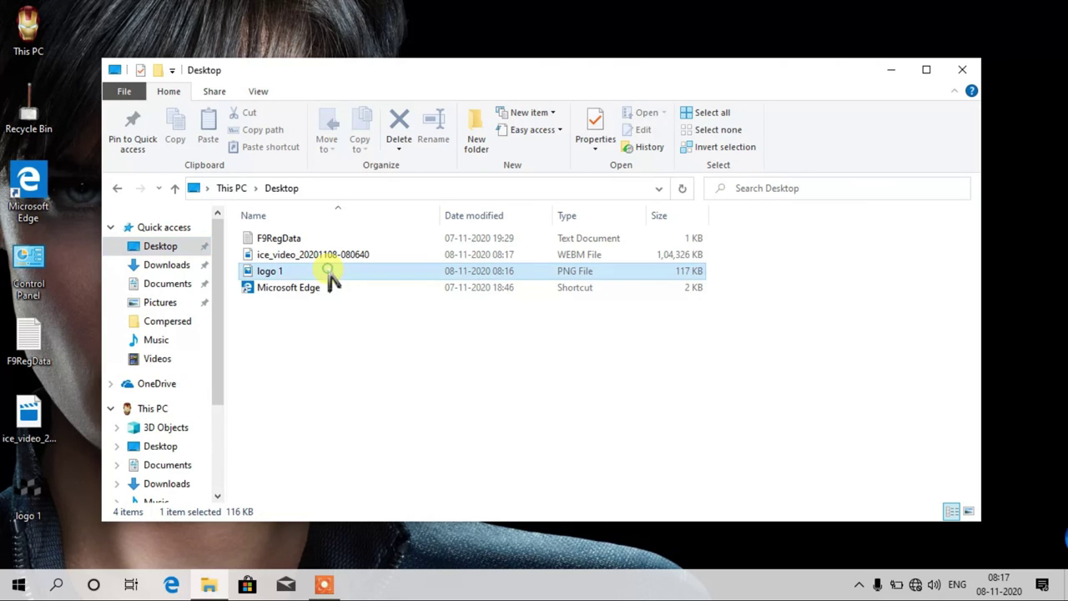
double_click(329, 271)
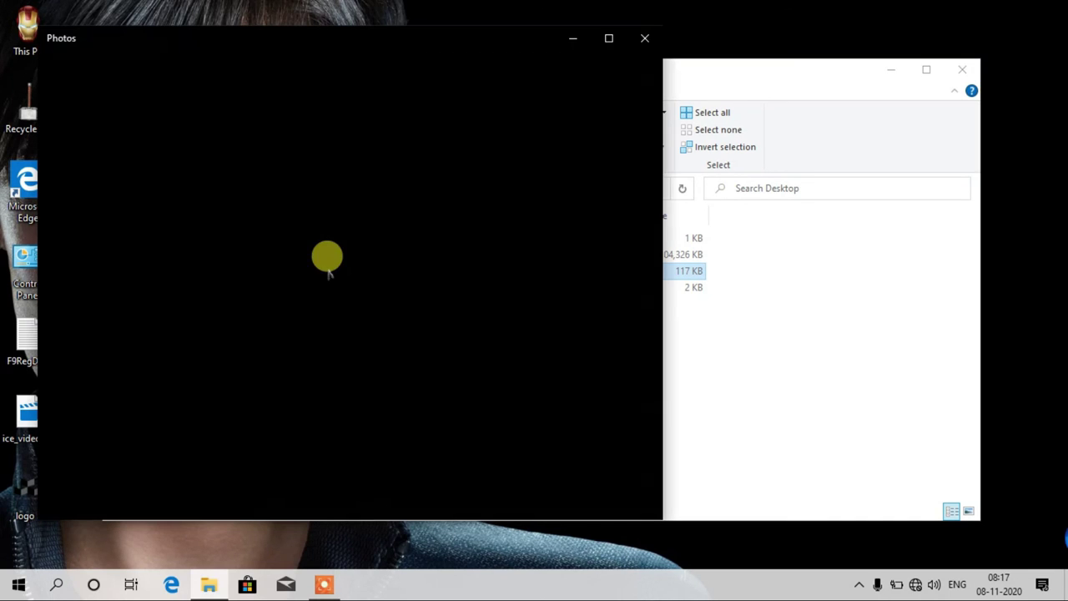
click(962, 69)
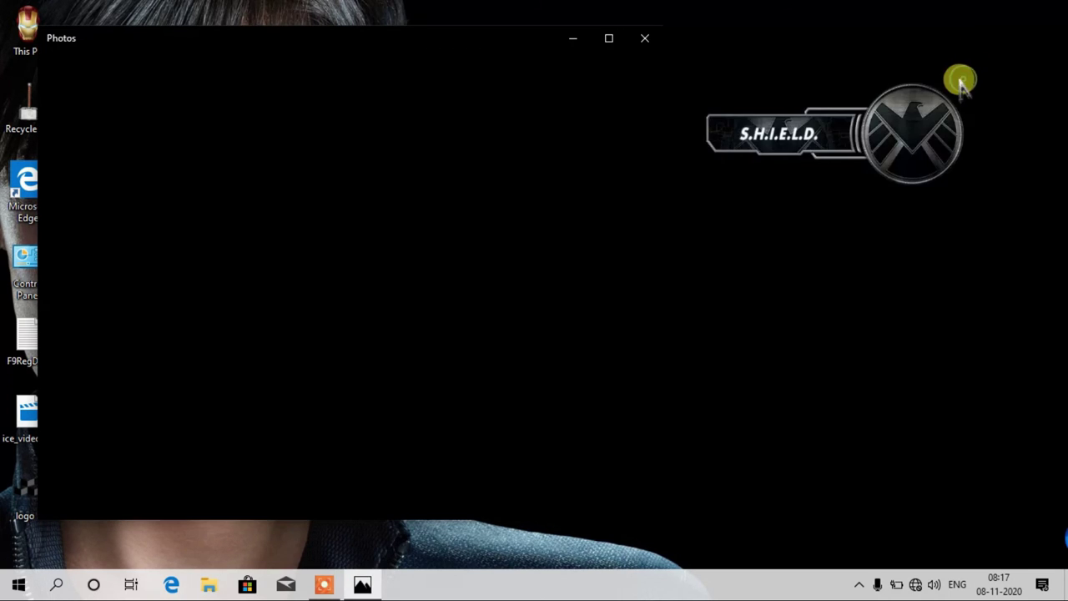
Maximize the Photos window to check the exported logo, and close the viewer.
drag(508, 39, 583, 48)
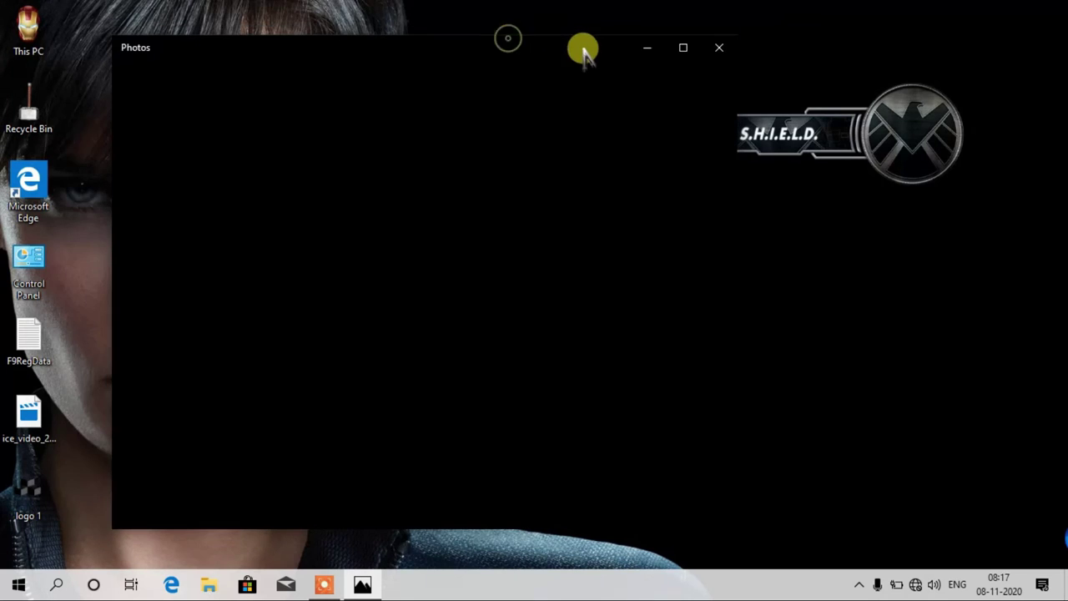
click(683, 47)
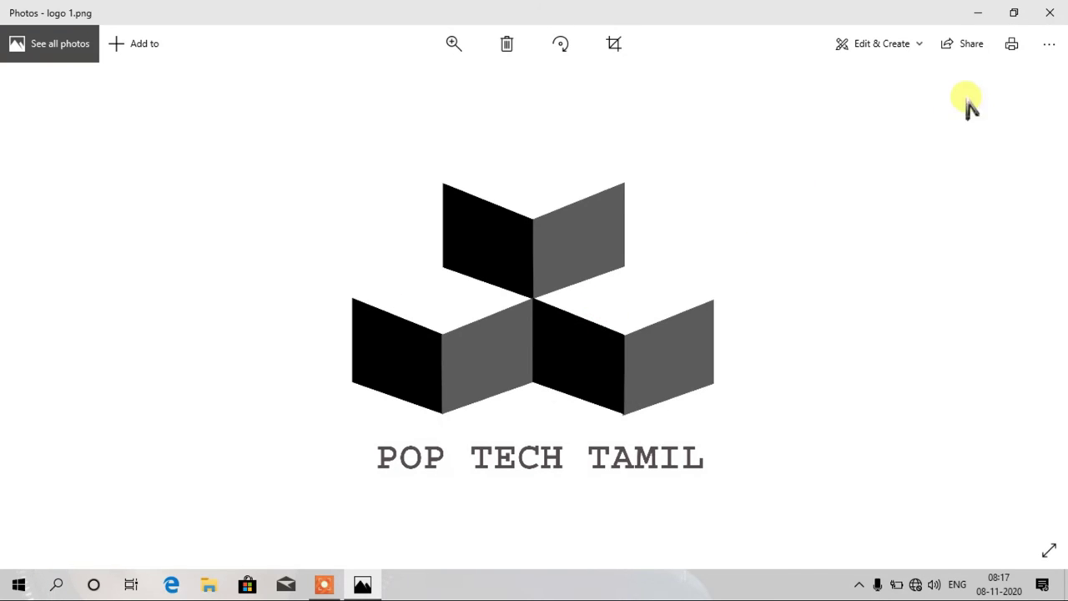
click(1049, 13)
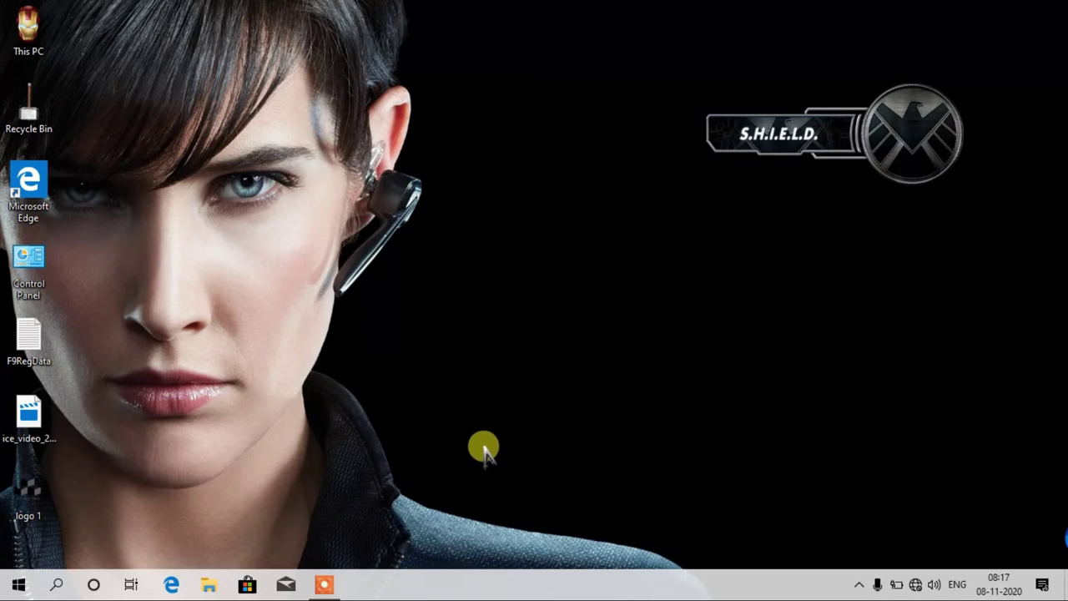
click(324, 585)
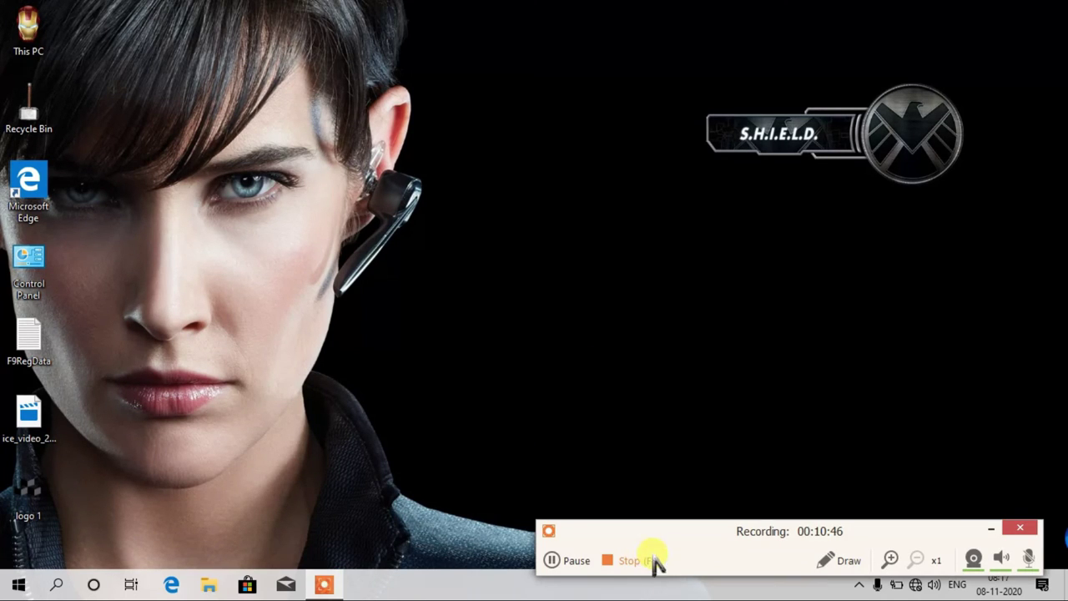